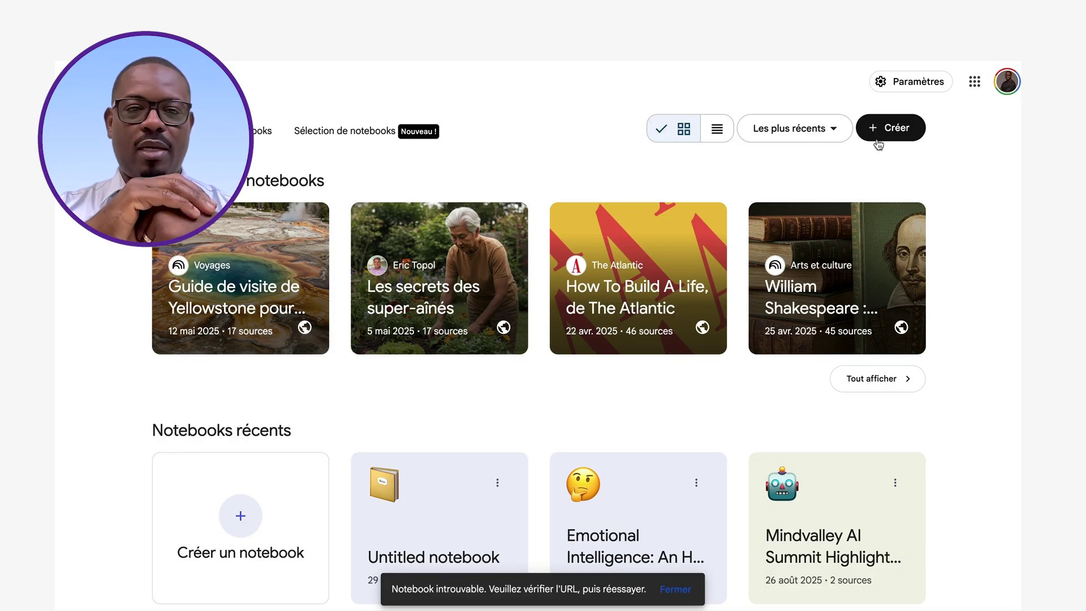
Create a new notebook.
click(874, 130)
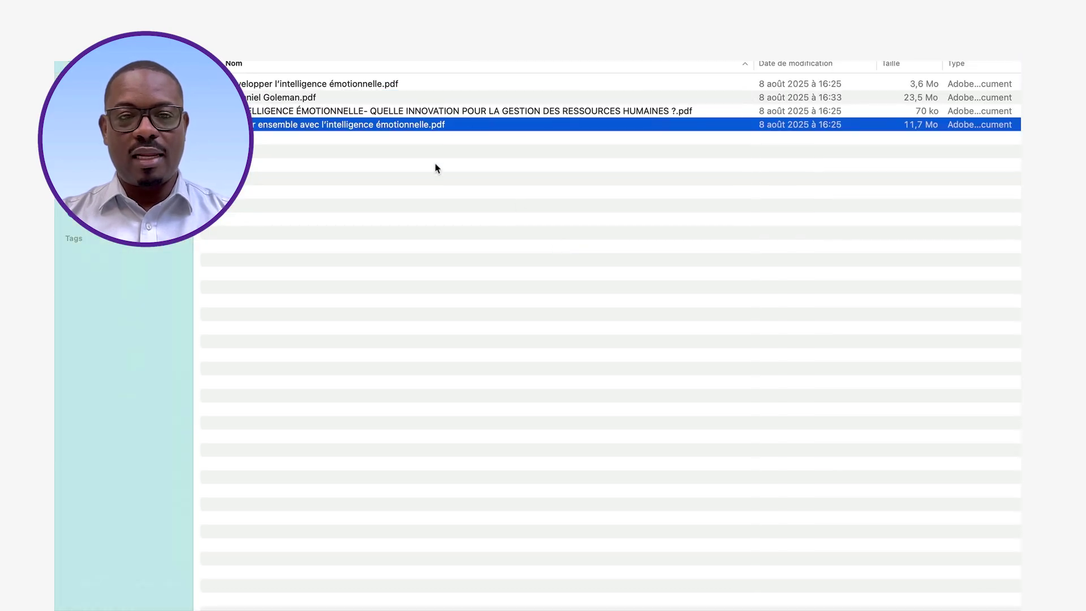
Look over the four emotional intelligence PDFs in Finder and open "Développer l'intelligence émotionnelle.pdf" with Aperçu.
click(409, 84)
click(416, 97)
click(430, 111)
click(440, 125)
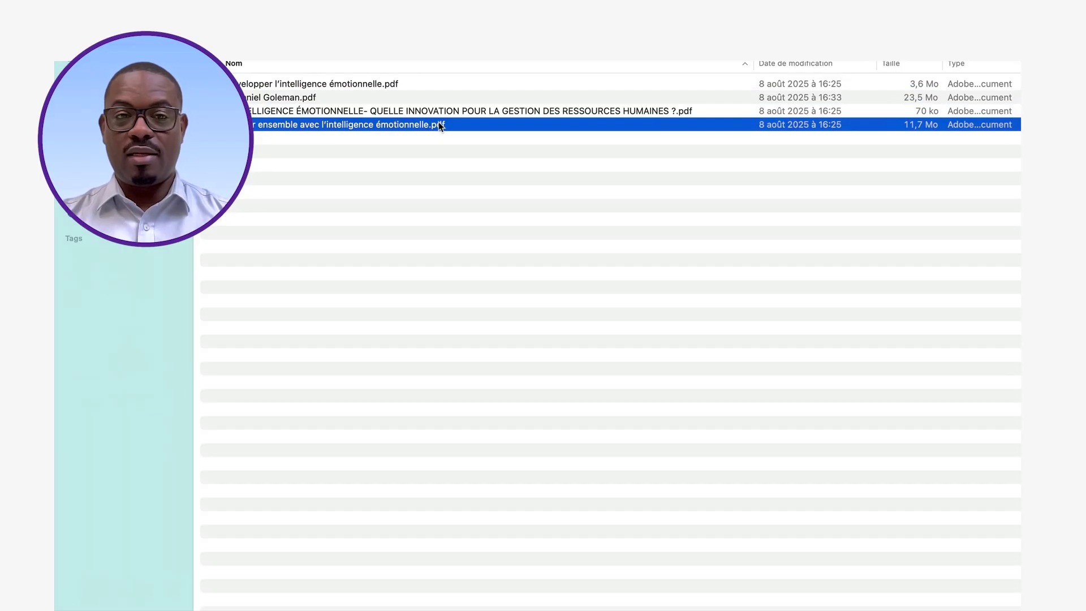
click(367, 83)
click(378, 94)
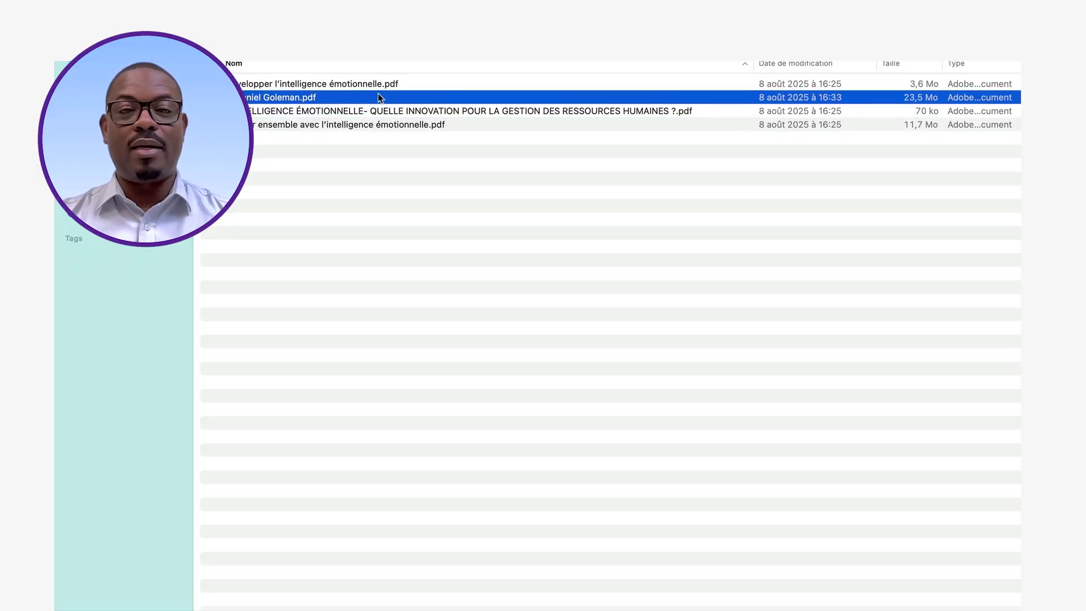
click(393, 88)
right_click(395, 91)
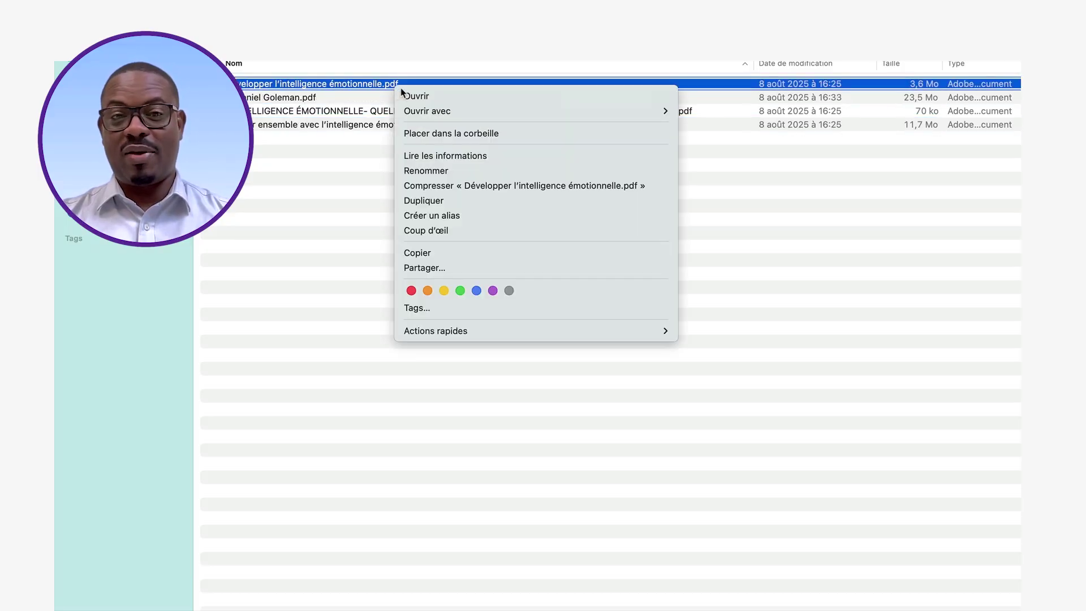
mouse_move(514, 111)
click(720, 140)
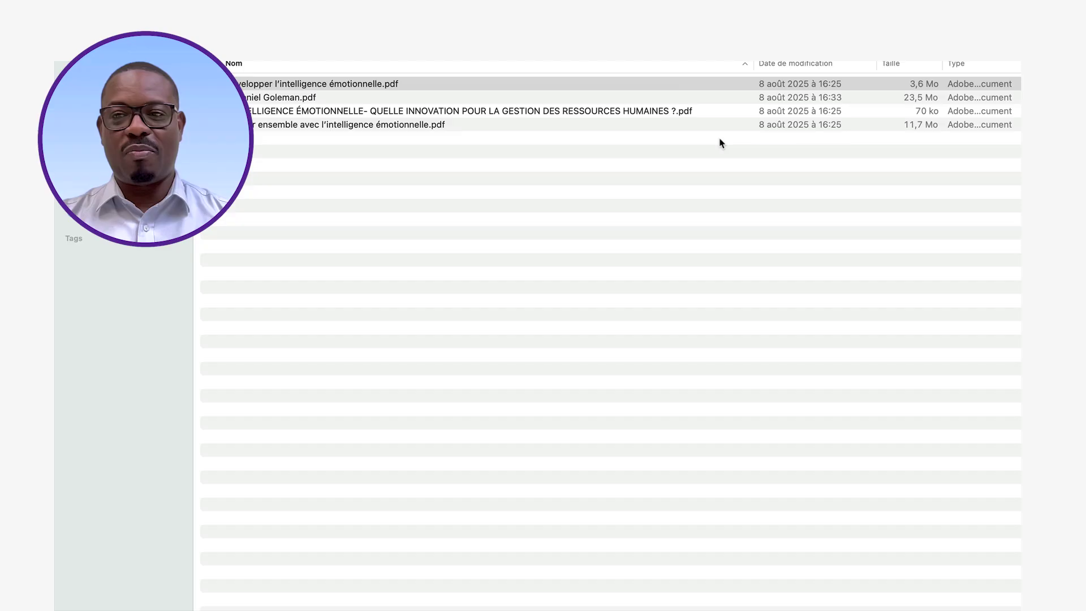
scroll(516, 201, down, 3)
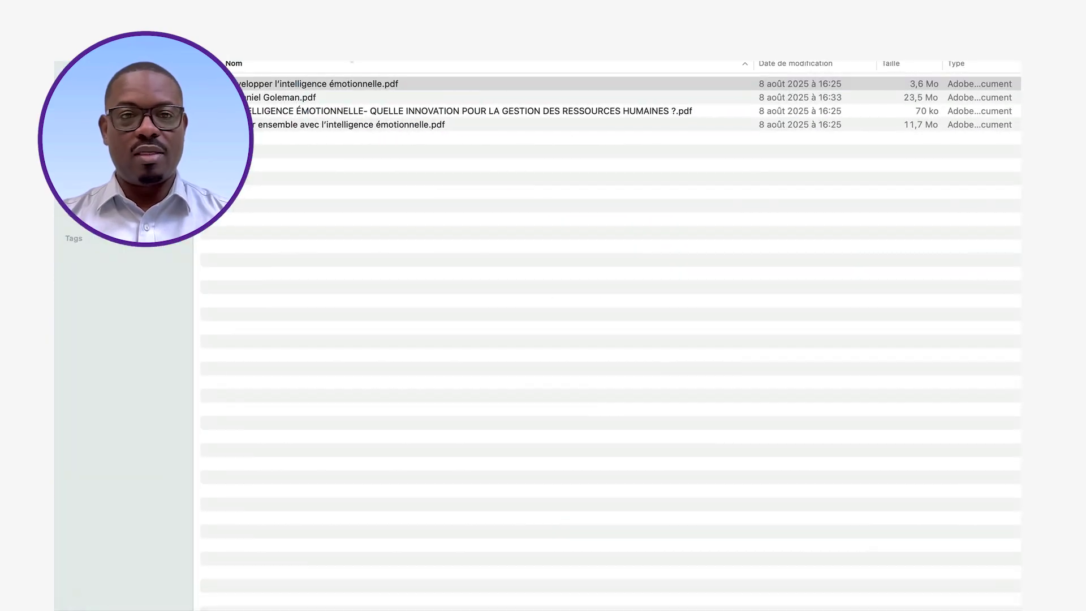
View "IE Daniel Goleman.pdf" with Aperçu and return to the file list.
click(357, 99)
right_click(357, 100)
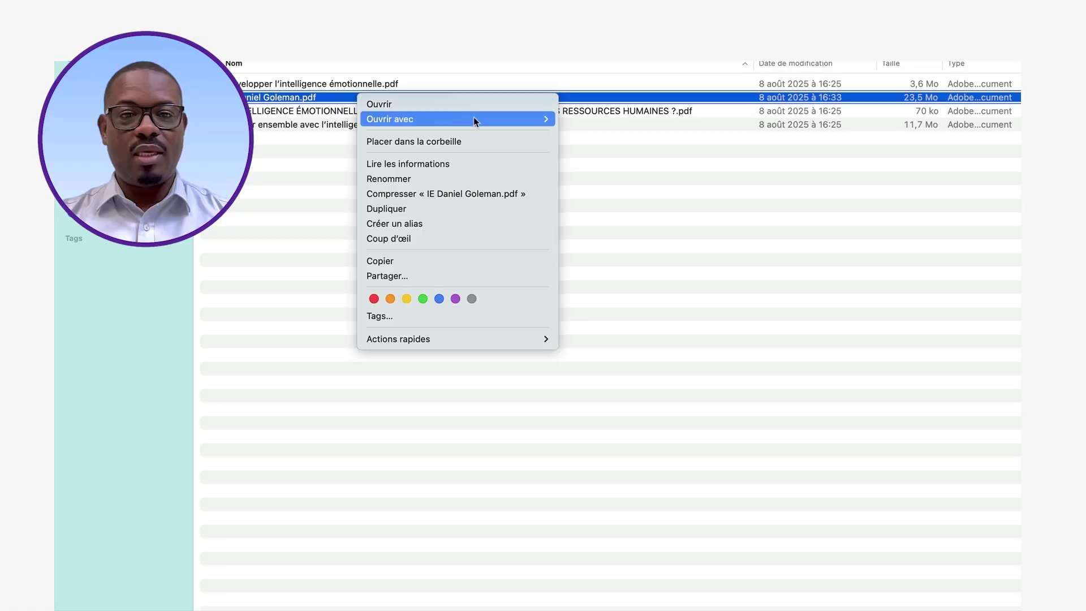
mouse_move(475, 119)
click(604, 143)
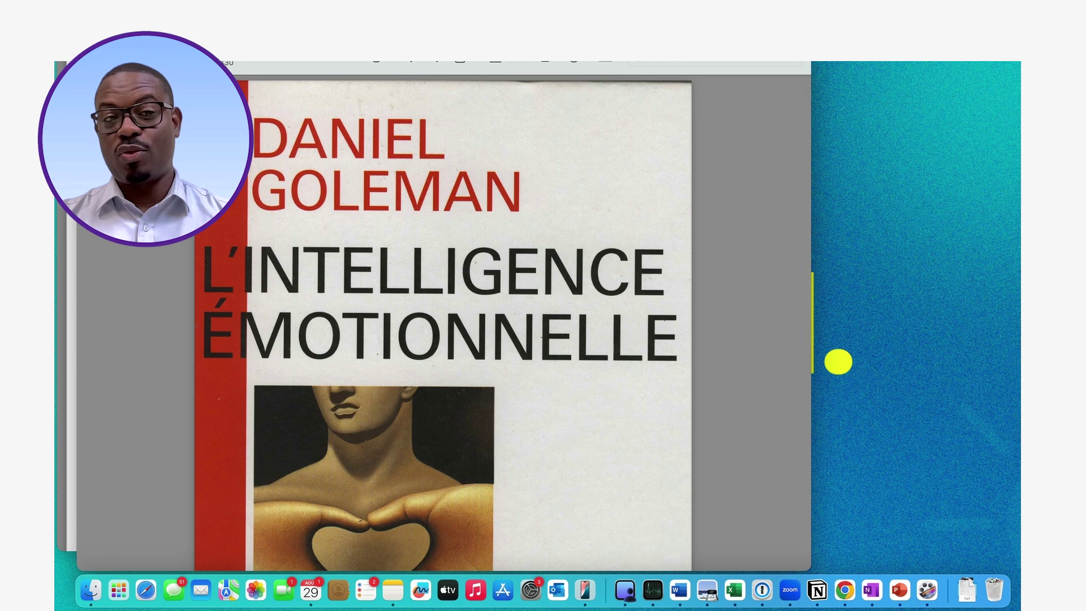
key(super+q)
View "L'INTELLIGENCE ÉMOTIONNELLE- QUELLE INNOVATION POUR LA GESTION DES RESSOURCES HUMAINES ?.pdf" with Aperçu and return to the file list.
click(365, 111)
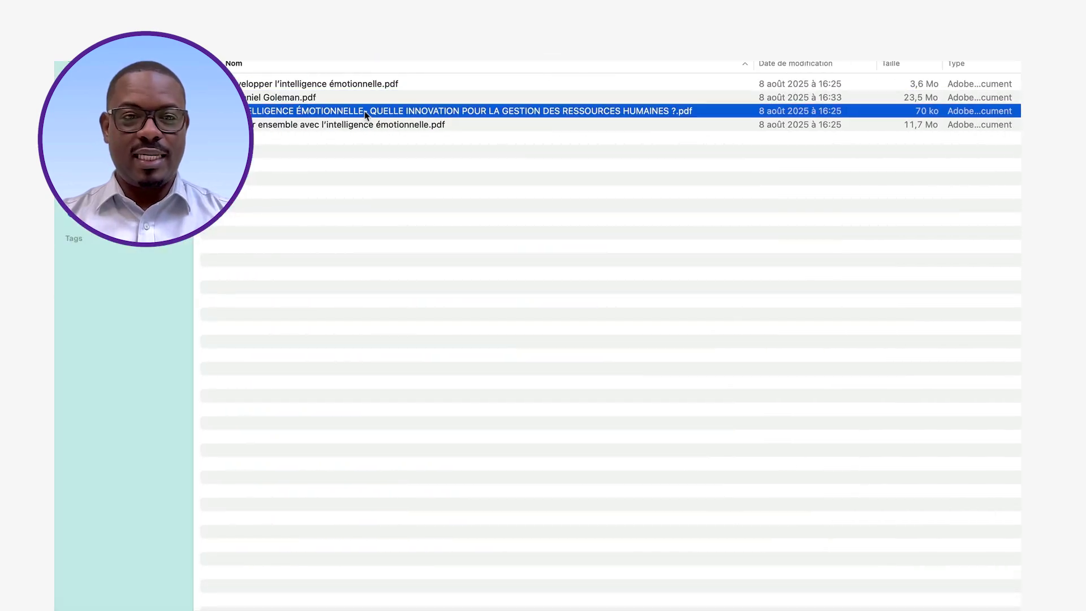
right_click(364, 111)
mouse_move(439, 134)
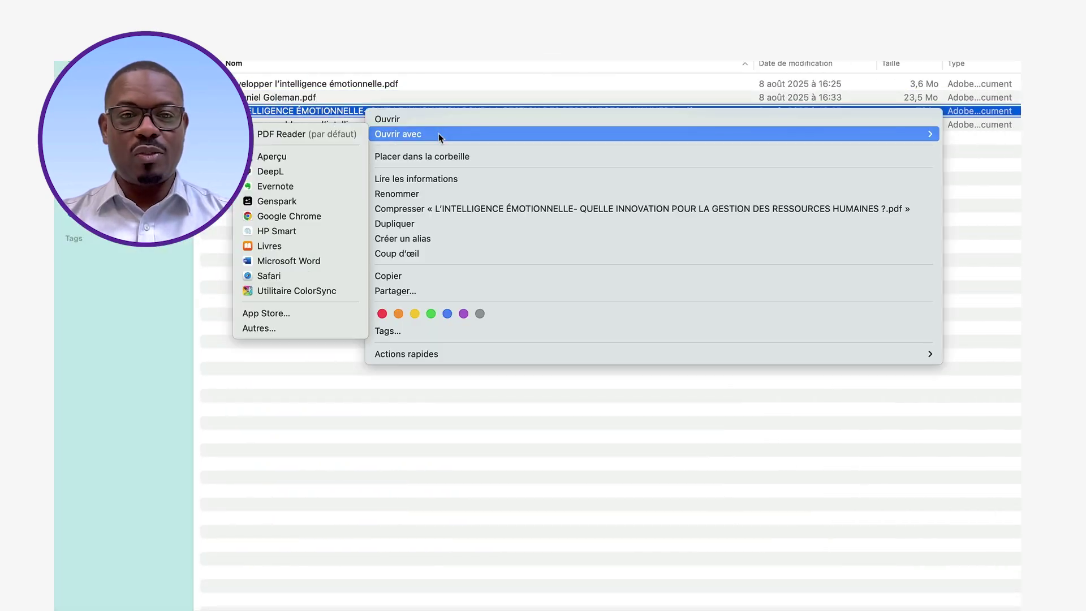
click(351, 158)
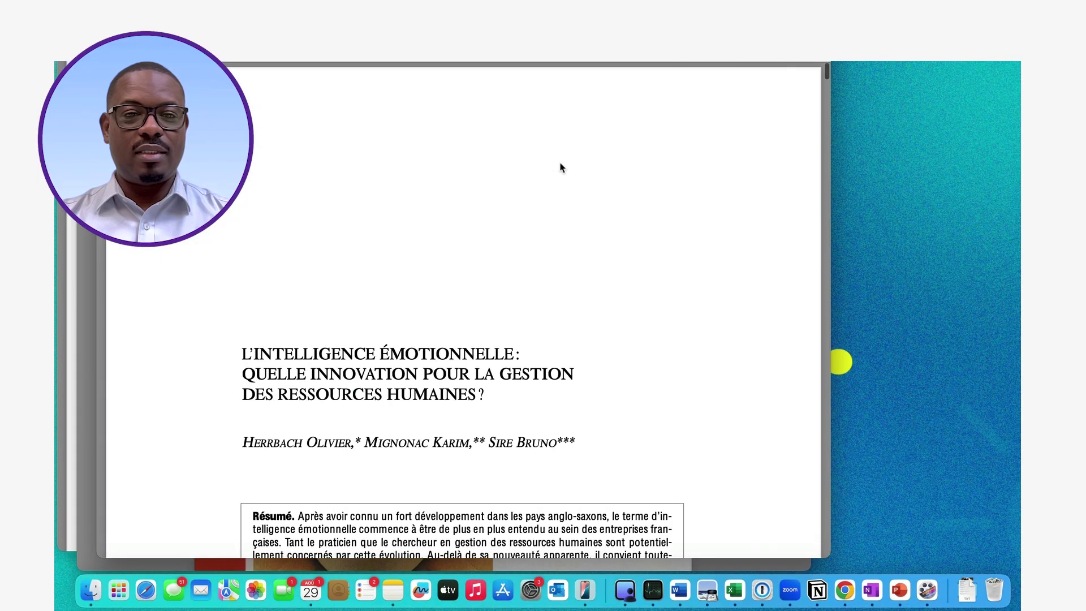
key(super+q)
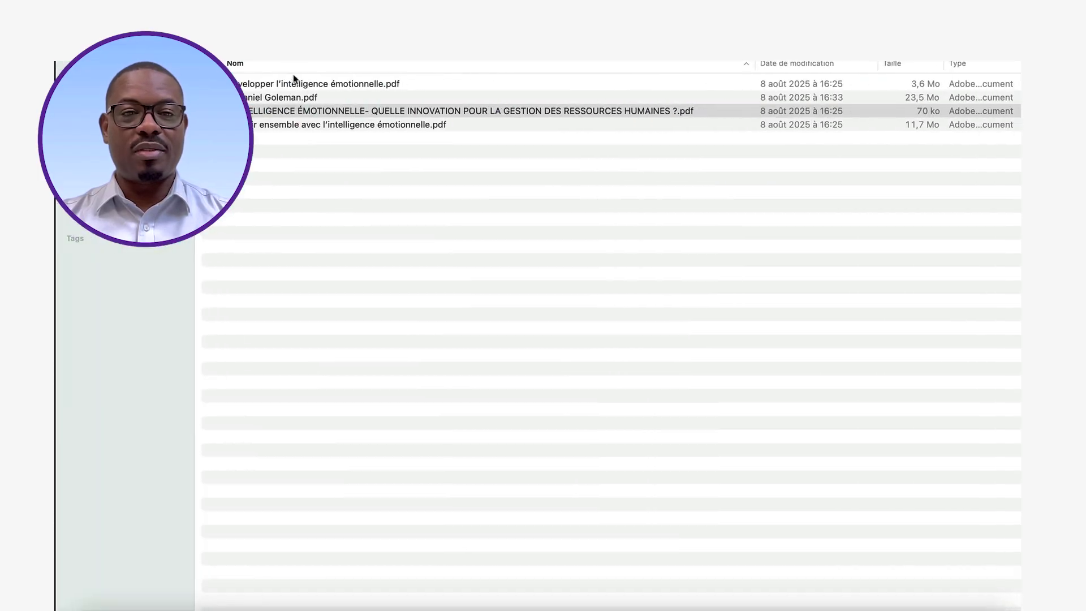
View "Réussir ensemble avec l'intelligence émotionnelle.pdf" with Aperçu and return to the file list.
click(324, 123)
right_click(324, 121)
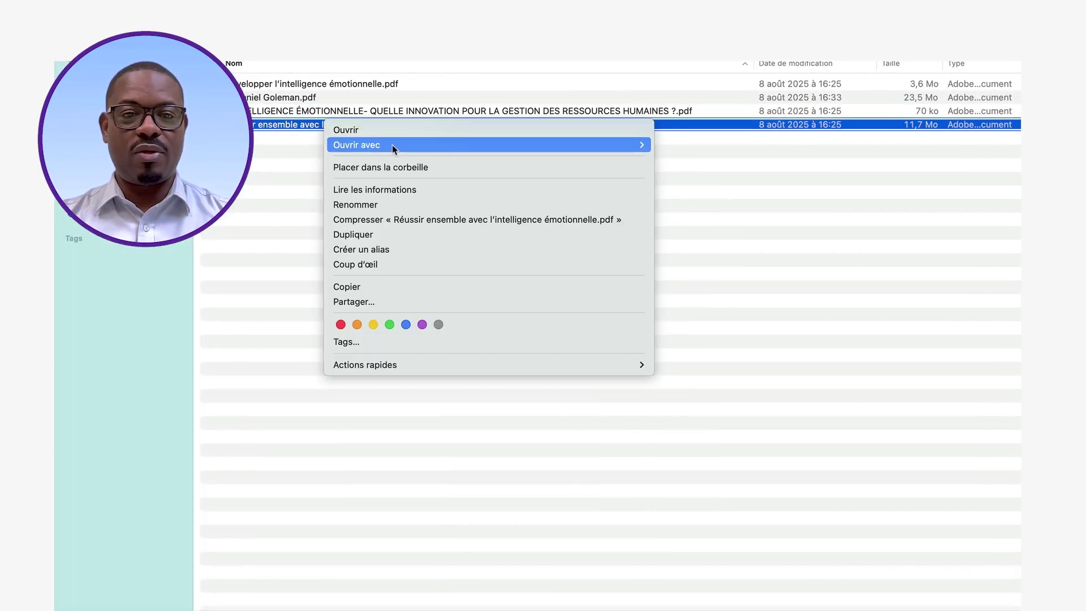
mouse_move(412, 146)
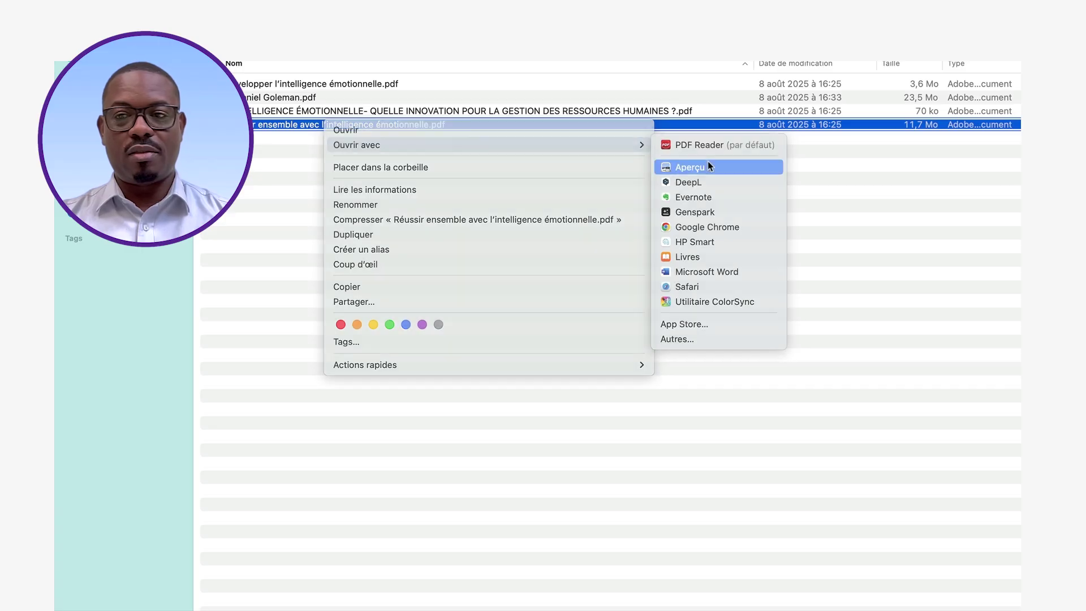
click(708, 165)
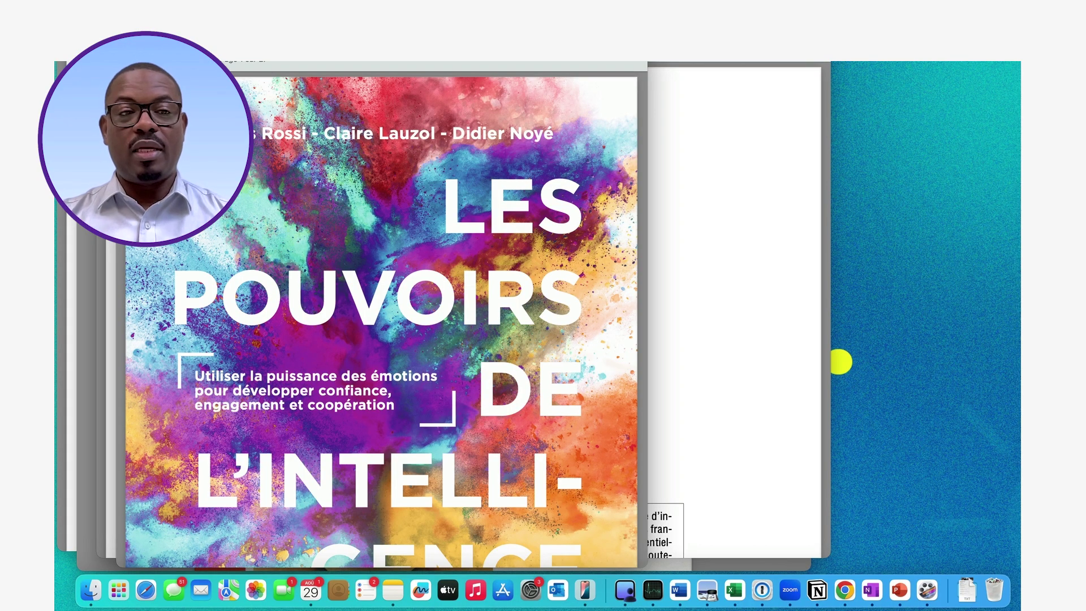
key(ctrl+Right)
key(ctrl+Right)
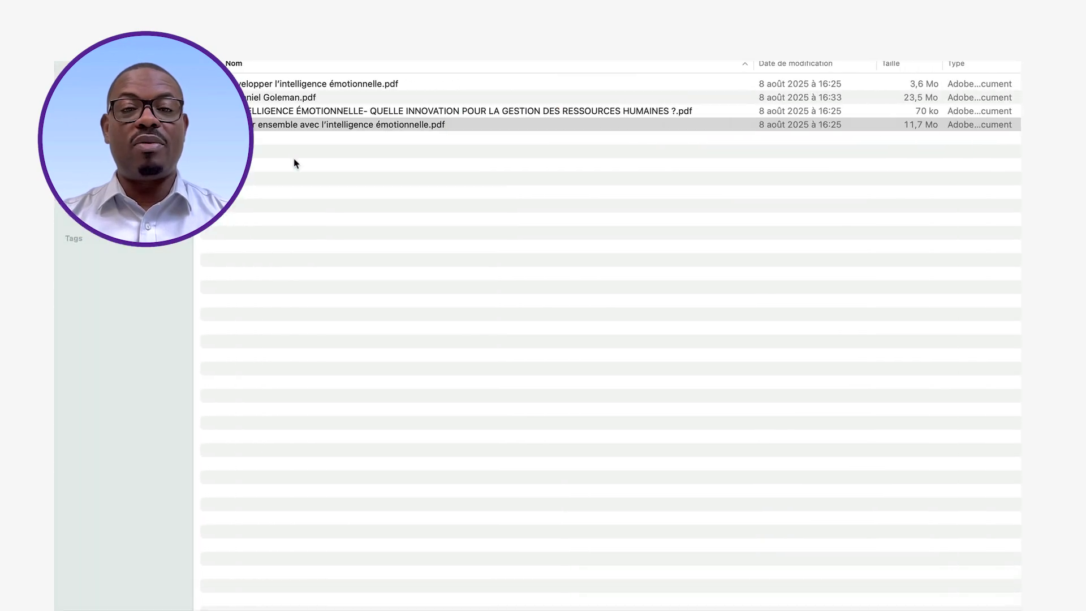
Switch to NotebookLM and import all four PDFs from the Intelligence Emotionnelle folder as sources.
key(ctrl+Right)
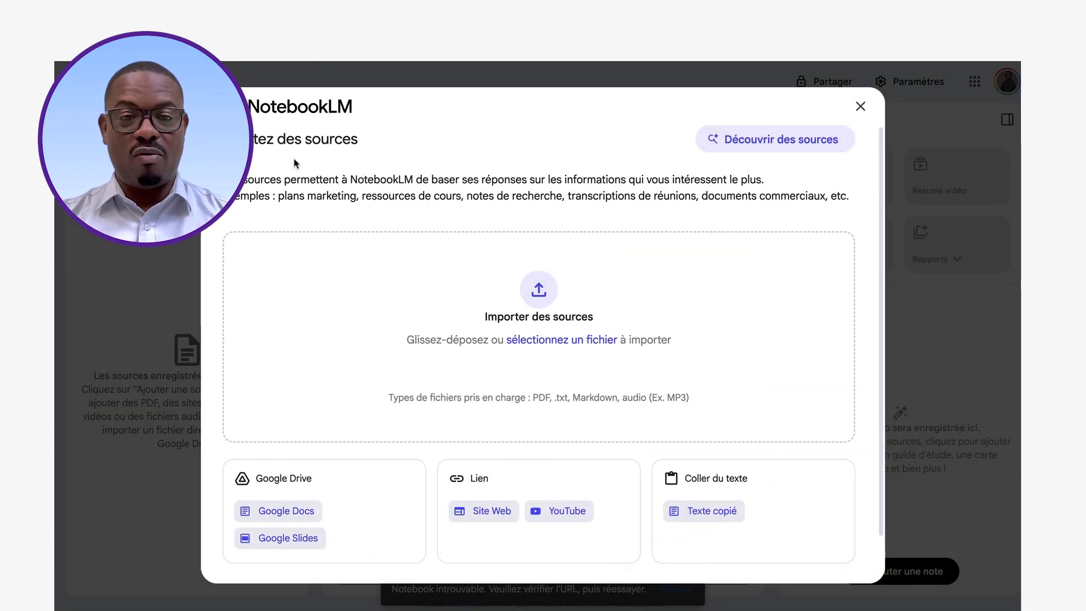
click(556, 340)
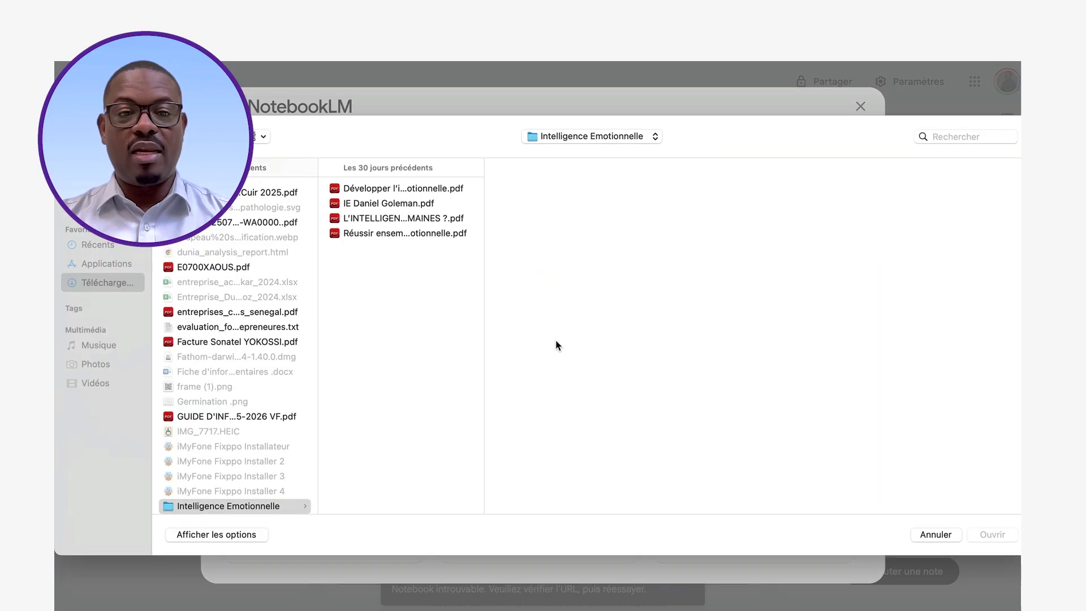
key(super+a)
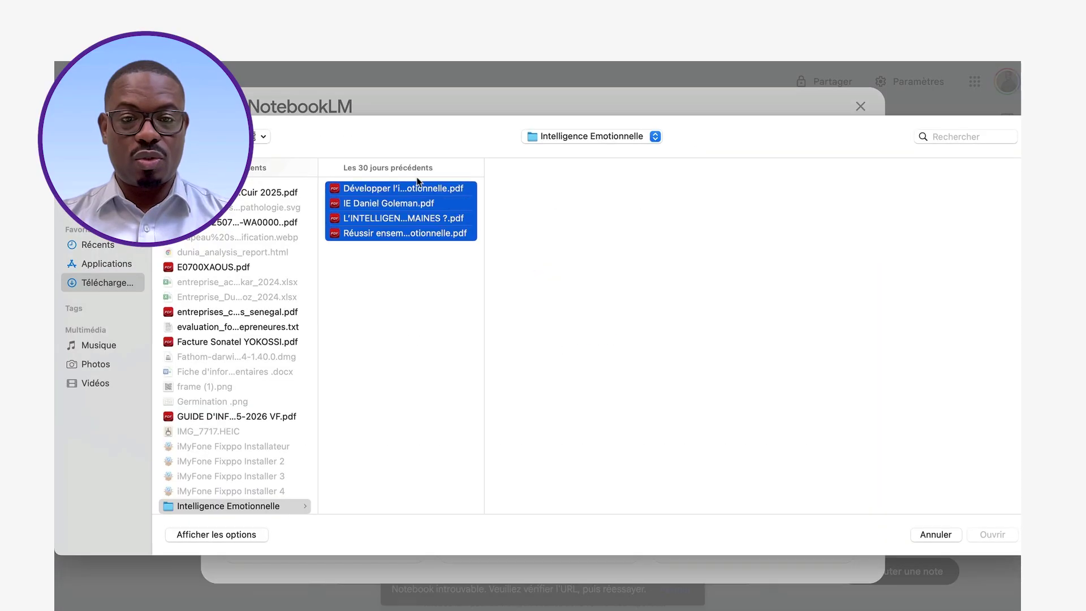
click(992, 535)
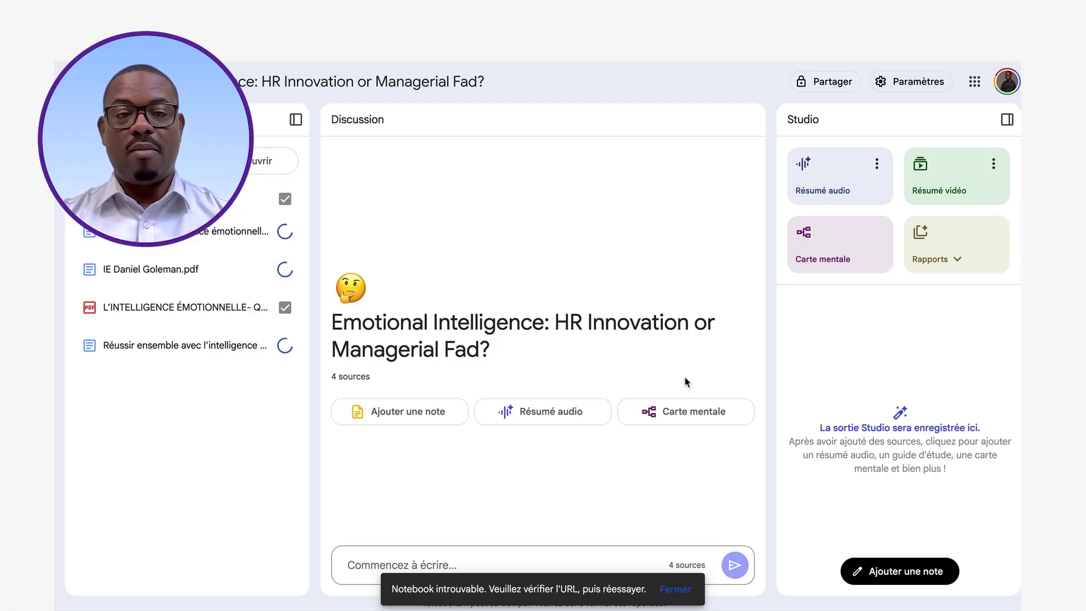
Search Google for "intelligence émotionnelle" in a new browser tab.
key(ctrl+t)
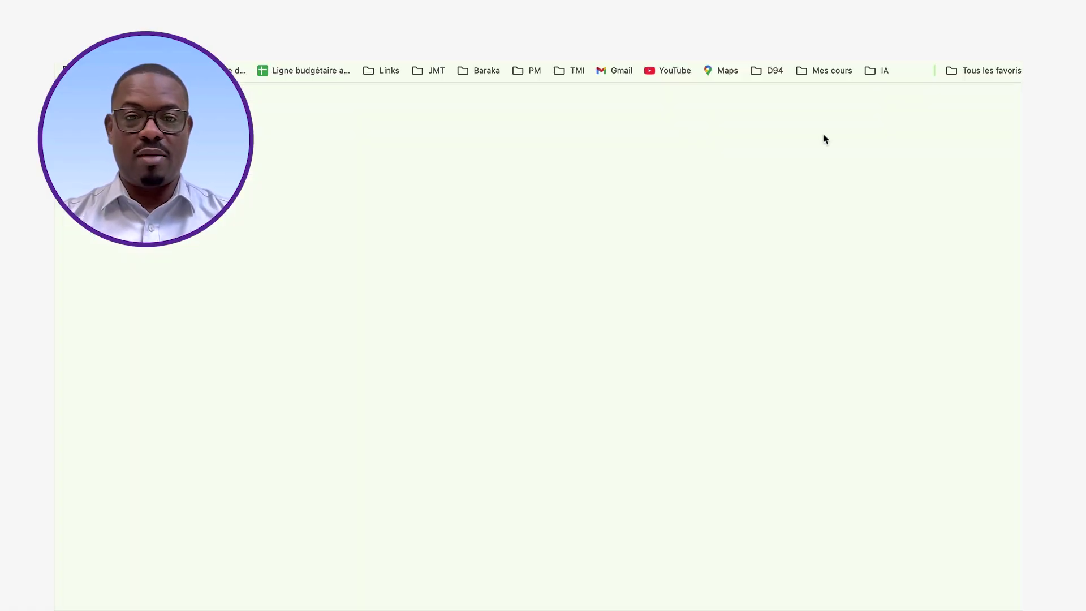
text(intel)
key(Down)
key(Down)
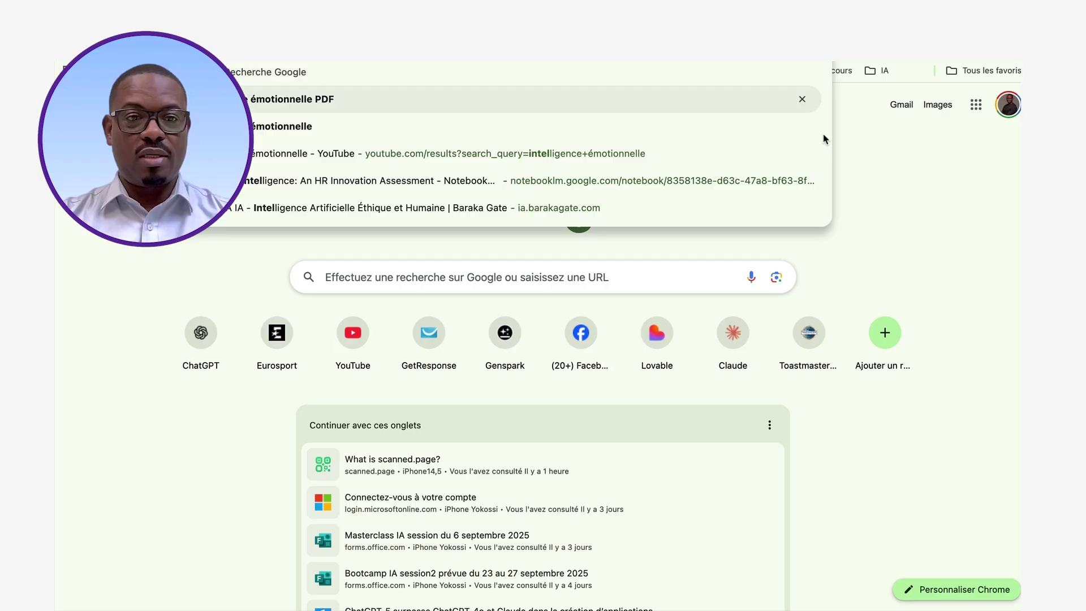
key(Return)
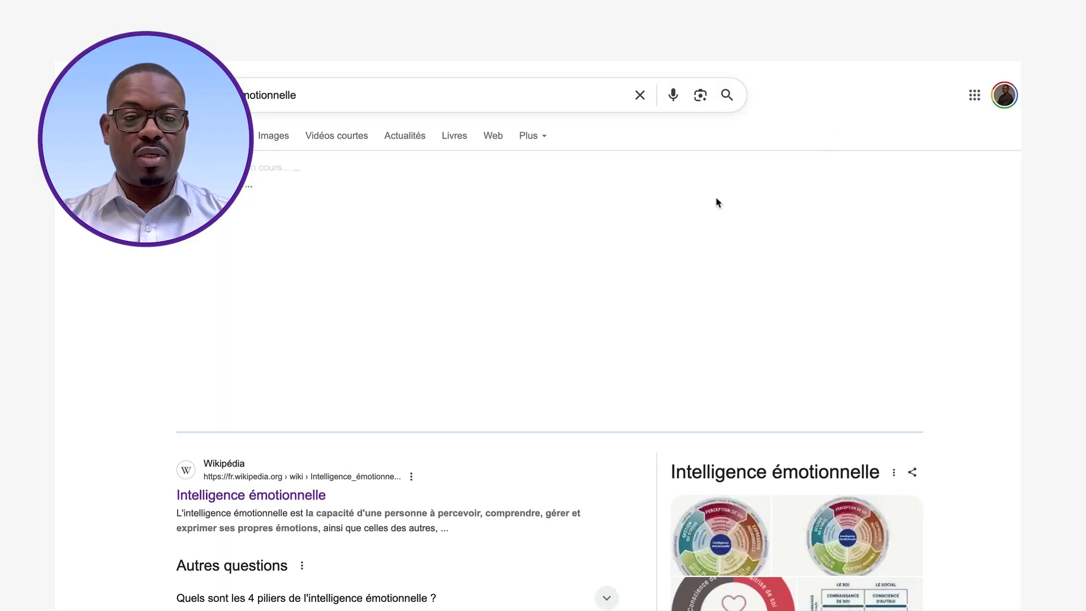
Open the Wikipédia, Livi and La Clinique E-Santé search results on emotional intelligence in separate new tabs.
scroll(560, 304, down, 5)
scroll(560, 304, down, 1)
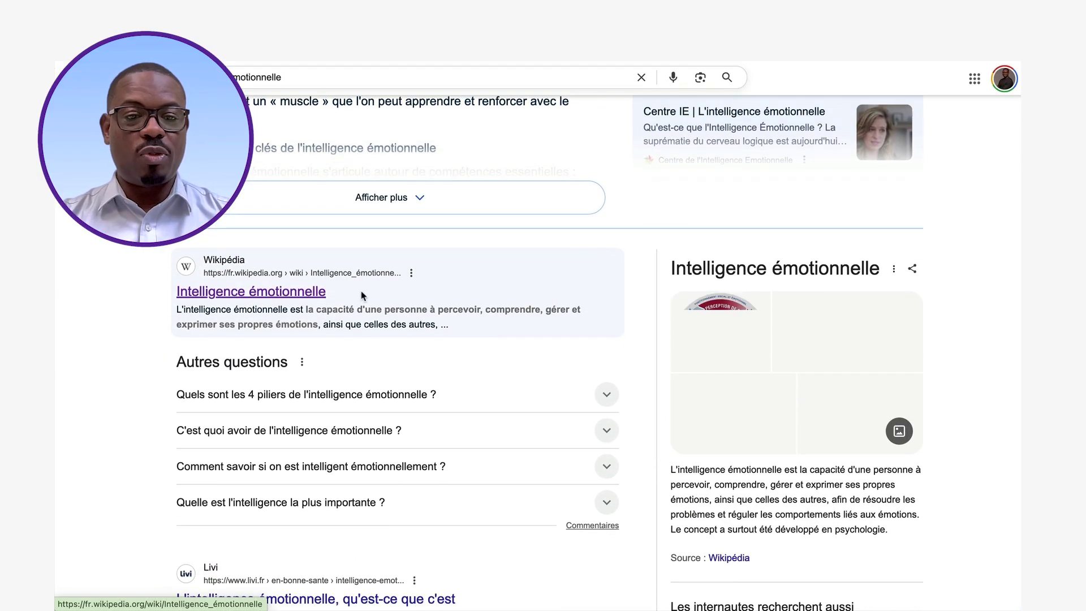
right_click(301, 300)
click(317, 298)
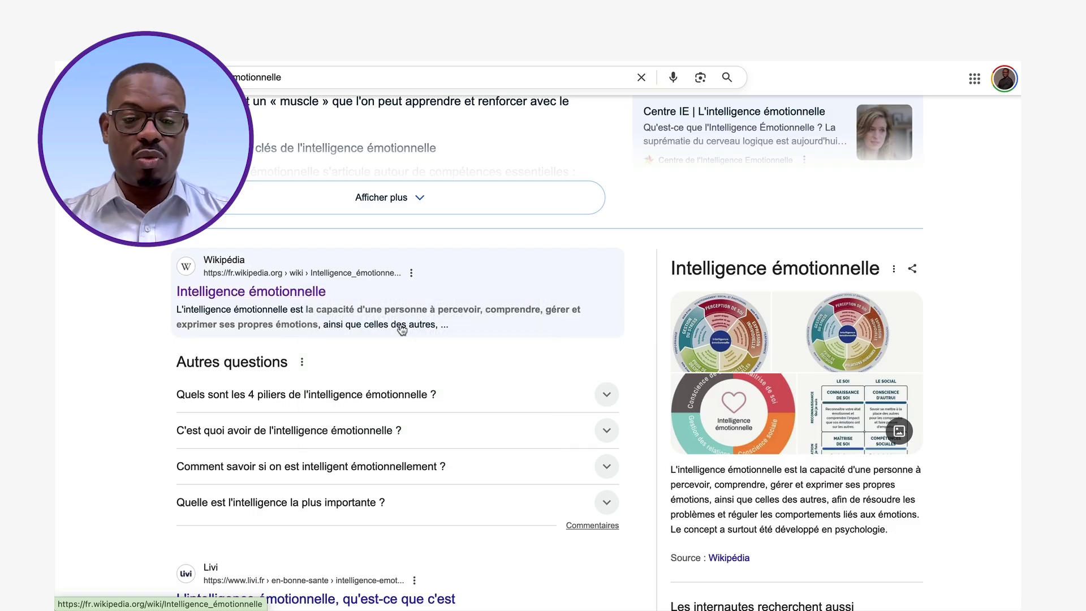
scroll(402, 327, down, 5)
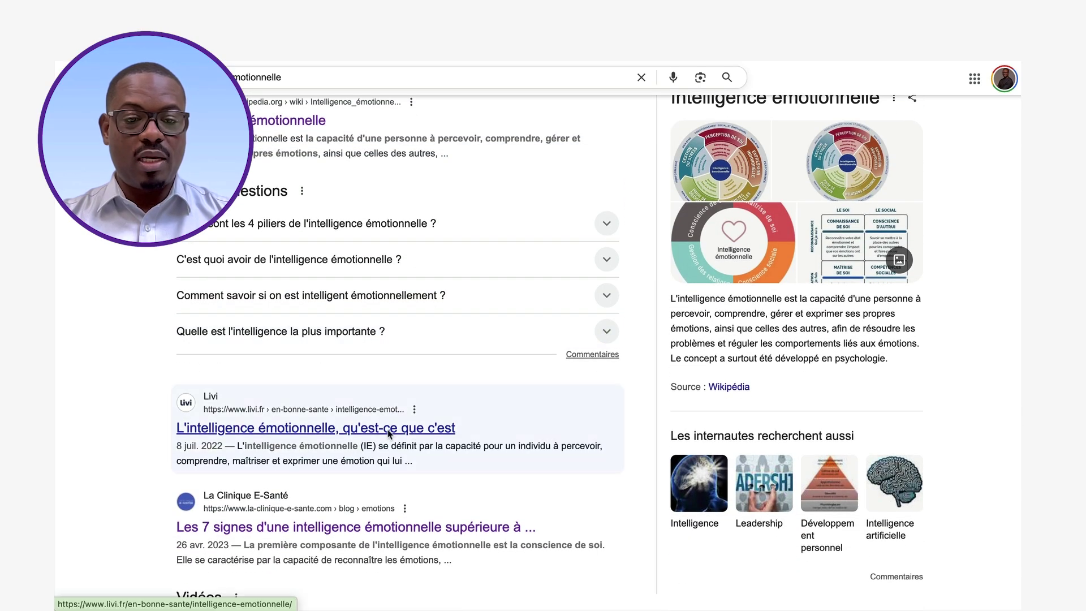
right_click(389, 433)
click(469, 437)
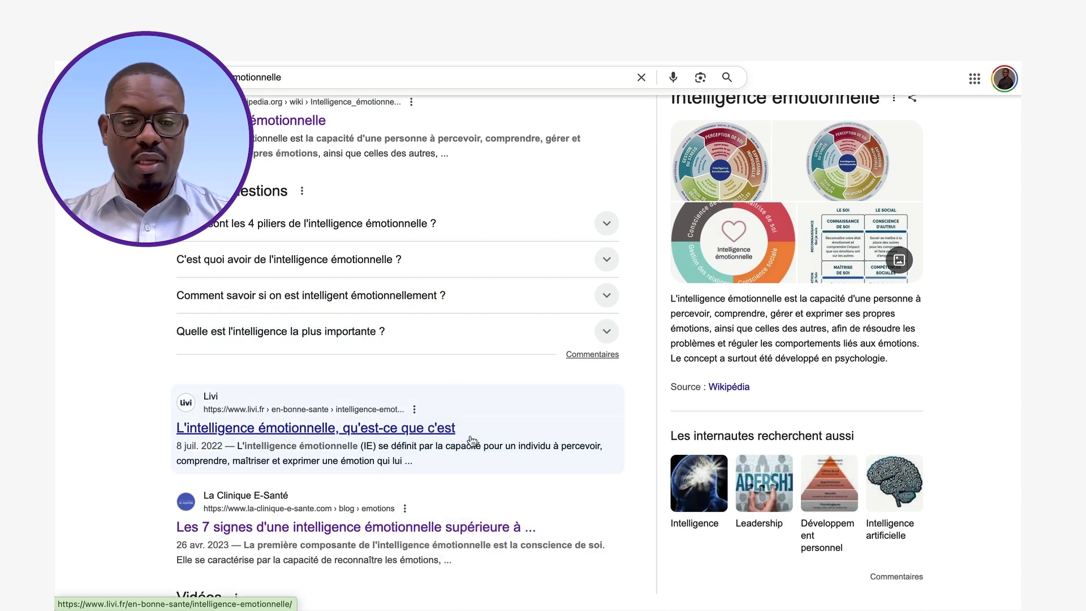
right_click(437, 533)
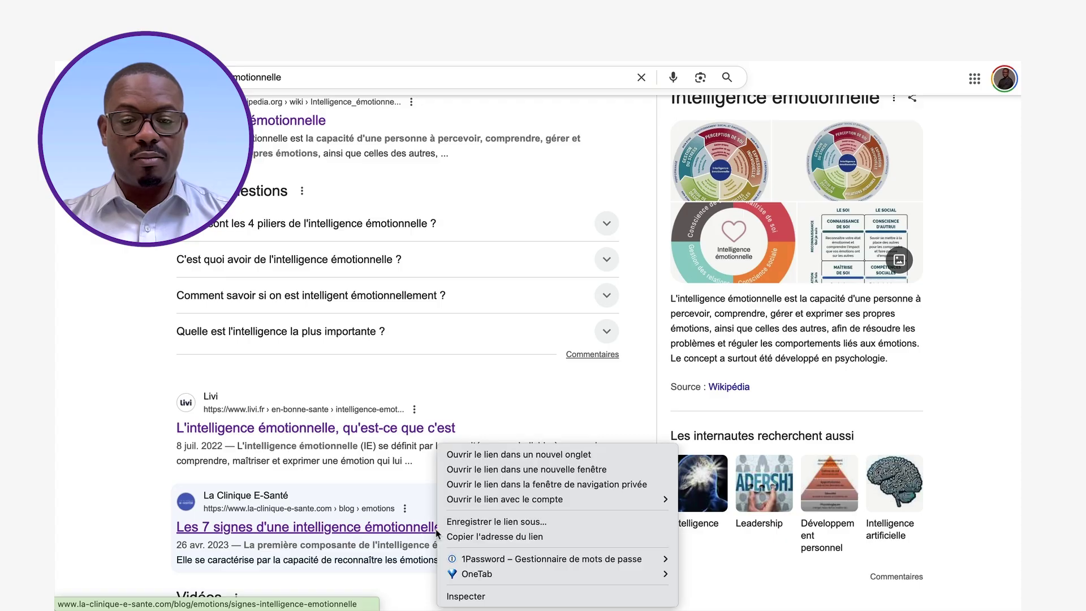
click(514, 452)
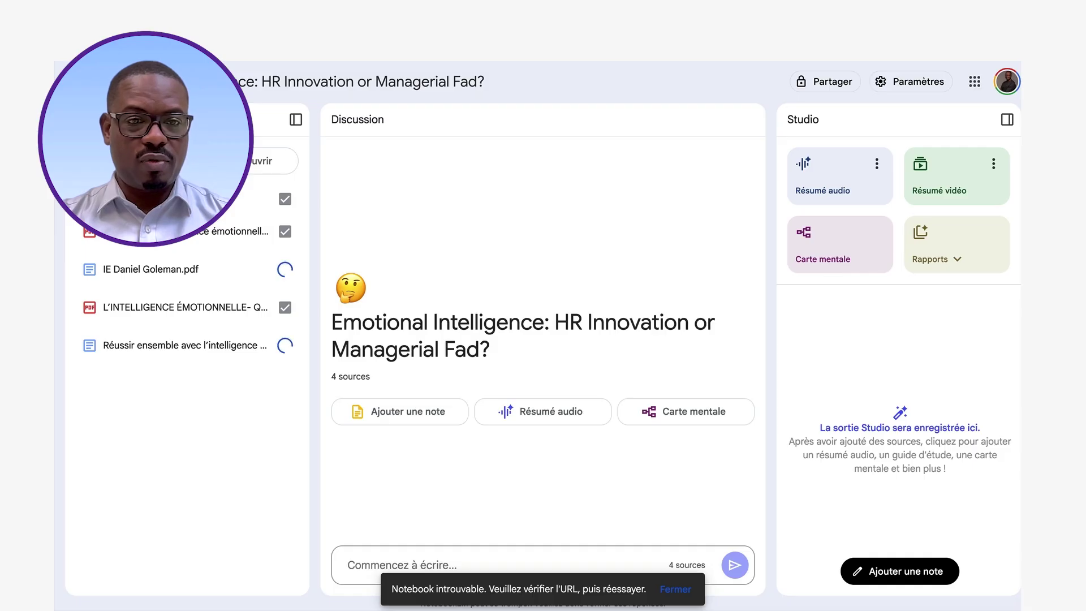
Reload the notebook page and read through the summary of the imported sources in the discussion.
key(super+r)
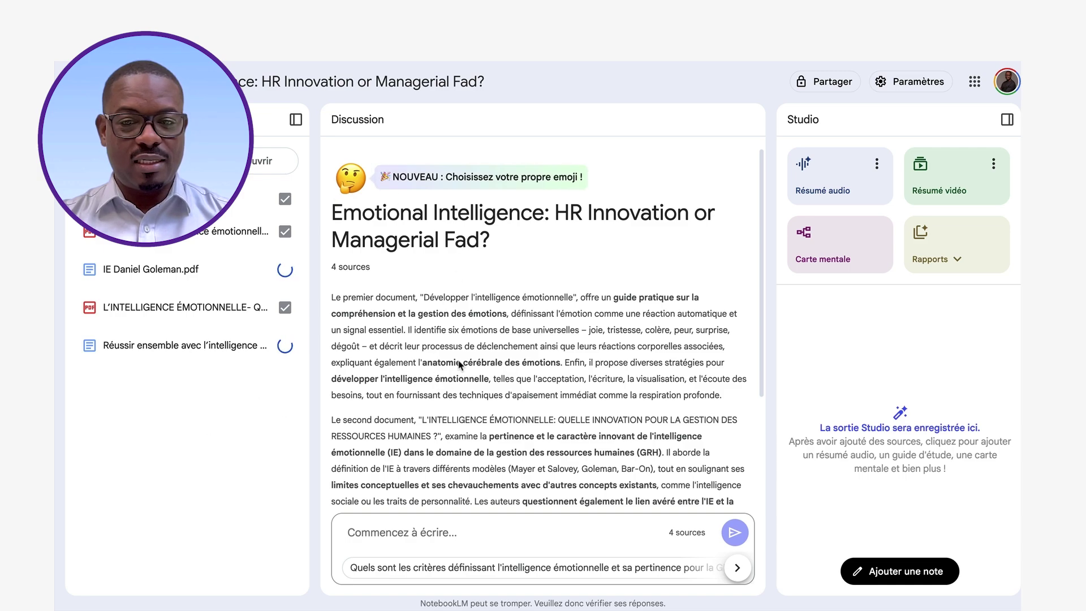
scroll(521, 430, down, 3)
scroll(522, 429, up, 3)
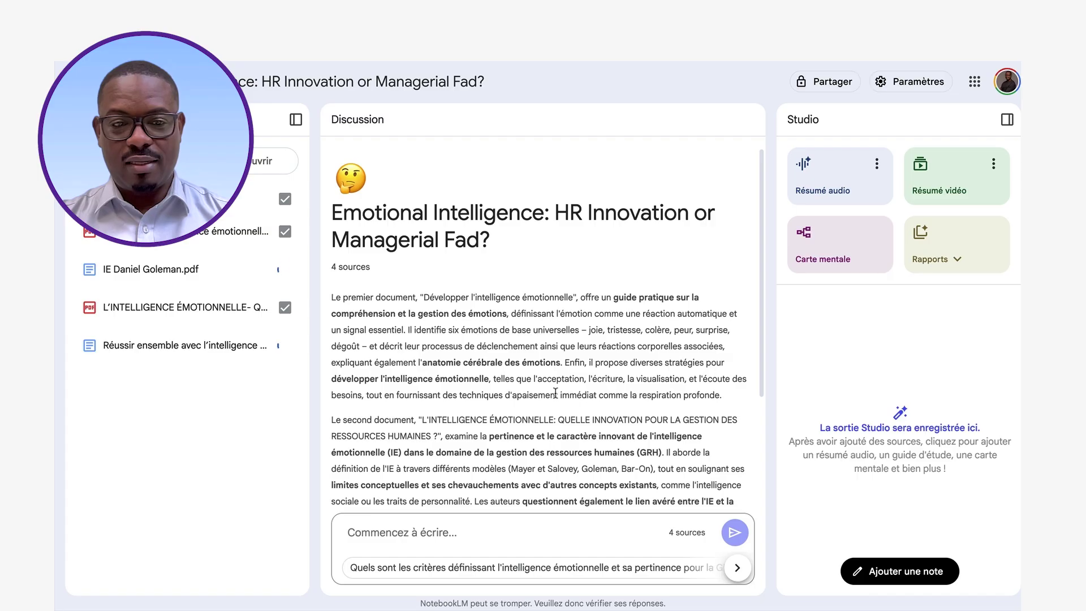
scroll(469, 396, down, 3)
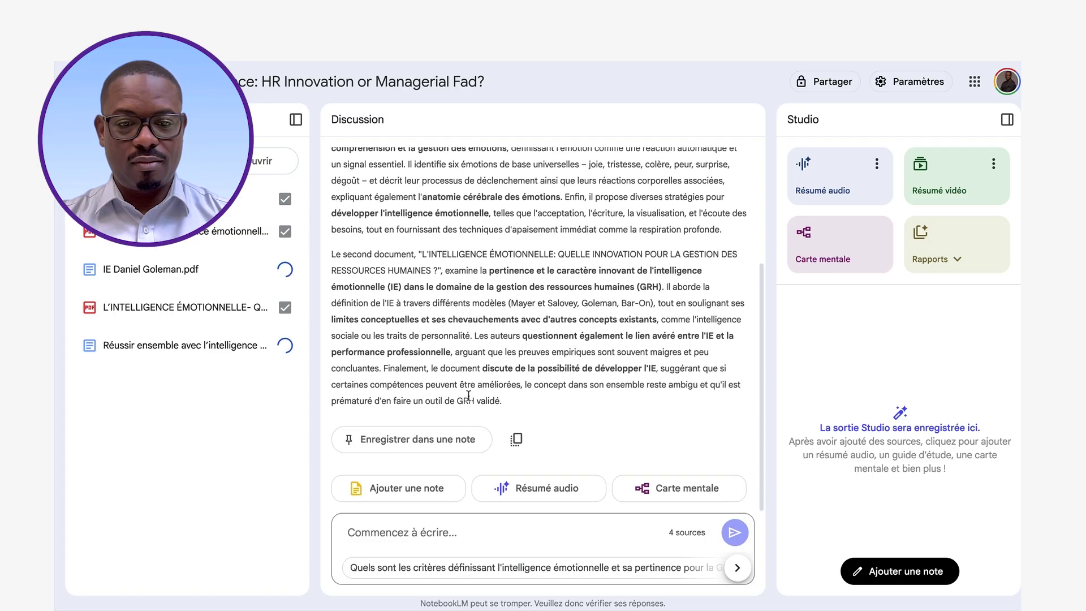
scroll(468, 396, up, 3)
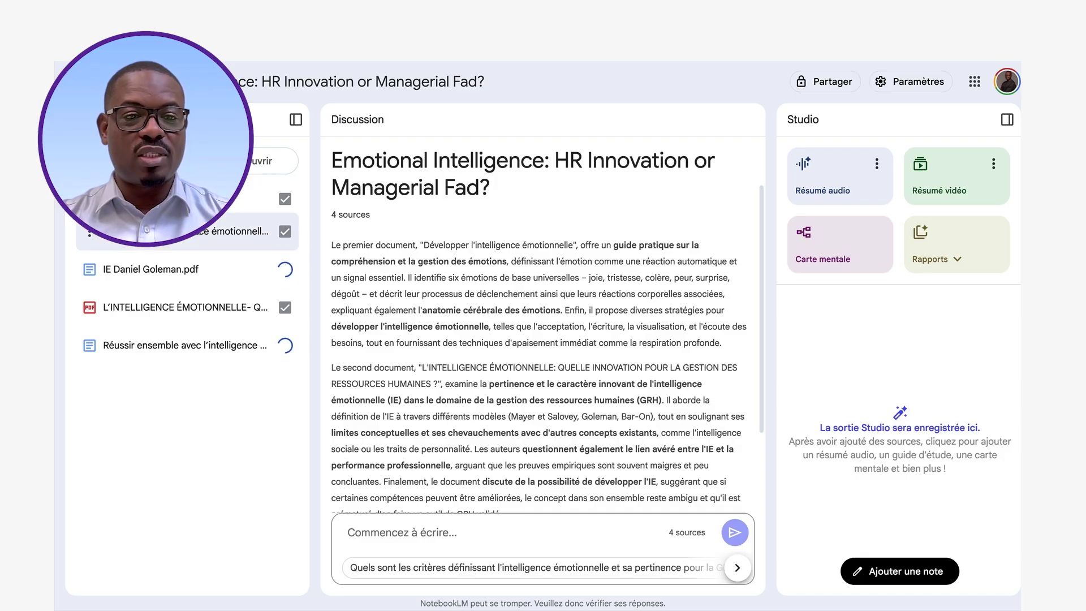
Add the Wikipédia, Livi and La Clinique E-Santé pages on emotional intelligence to the notebook as website sources, one URL per line.
click(130, 161)
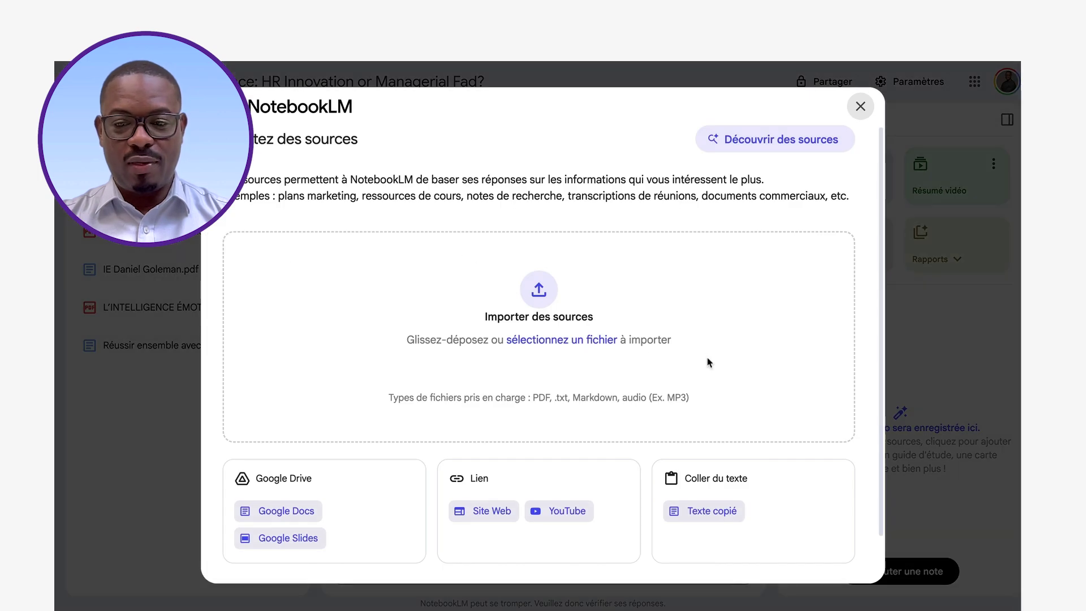
click(489, 512)
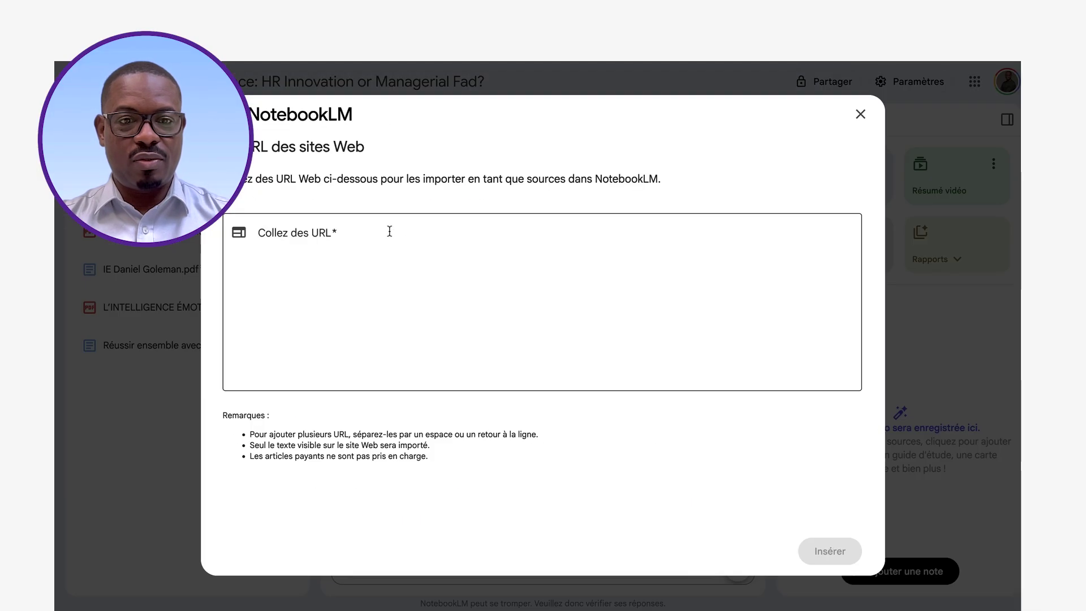
click(405, 235)
text(https://fr.wikipedia.org/wiki/Intelligence_%C3%A9motionnelle)
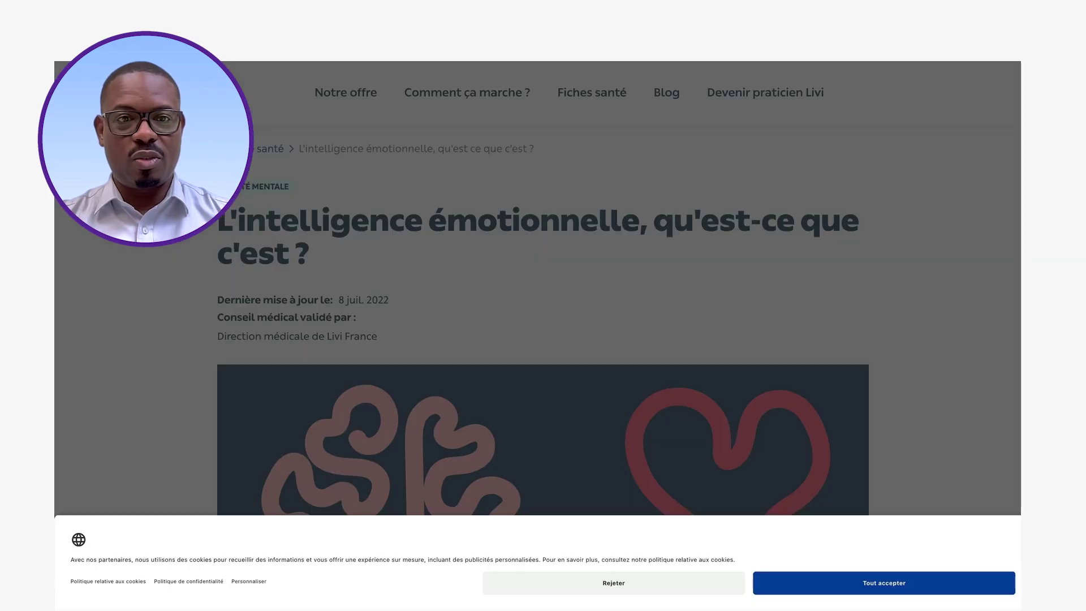
key(ctrl+l)
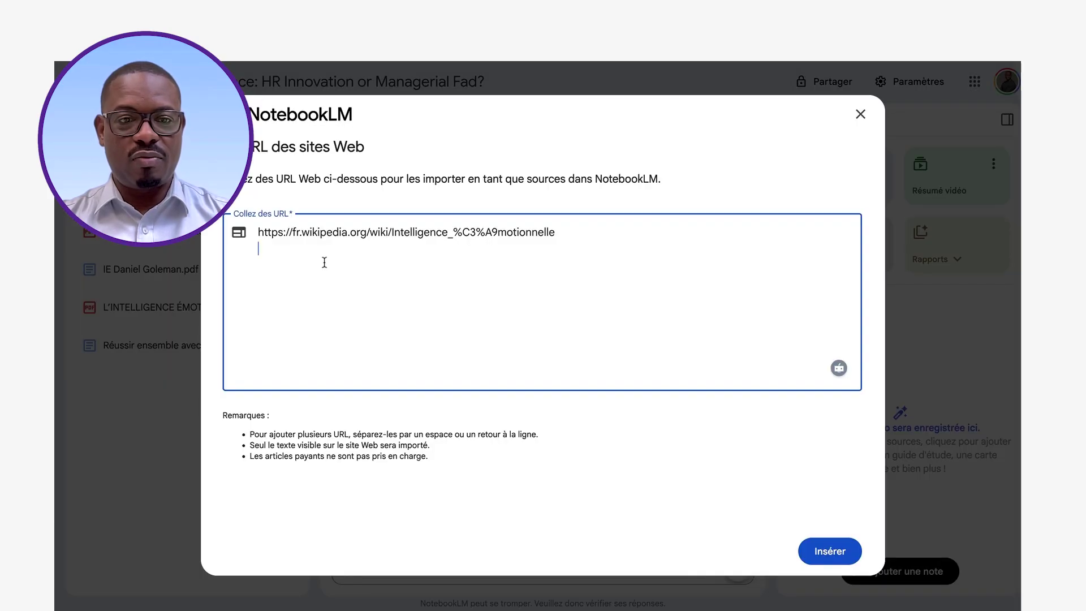
text(https://www.livi.fr/en-bonne-sante/intelligence-emotionnelle/)
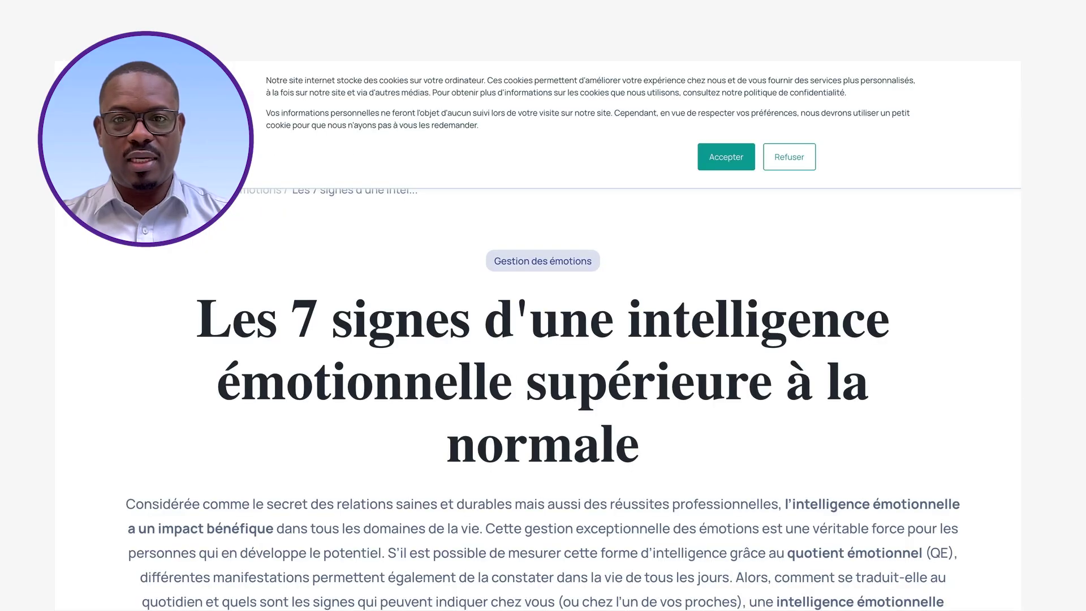
key(ctrl+l)
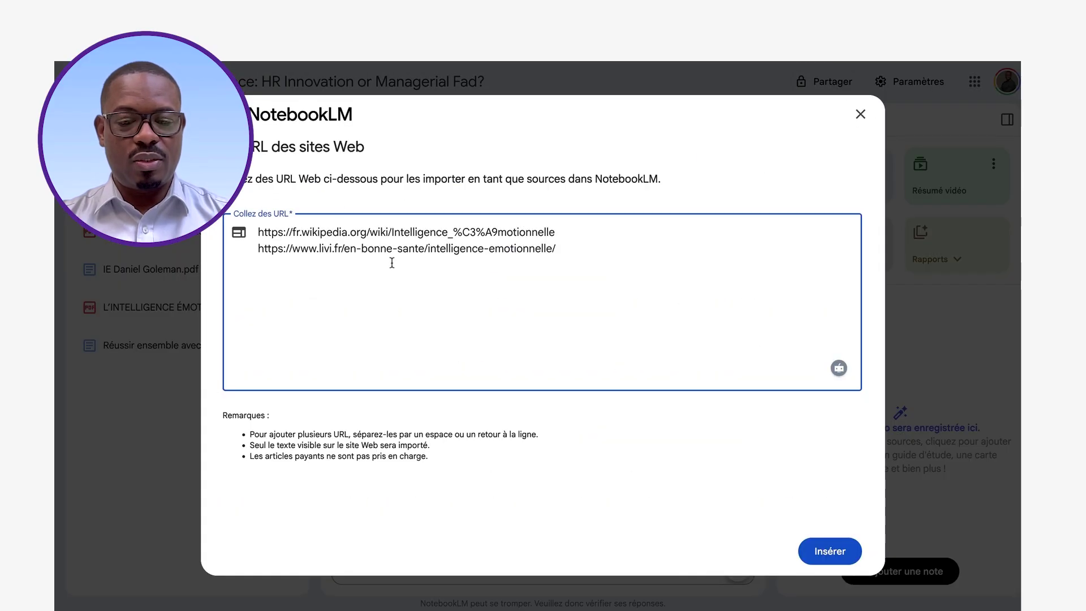
text(https://www.la-clinique-e-sante.com/blog/emotions/signes-intelligence-emotionnelle)
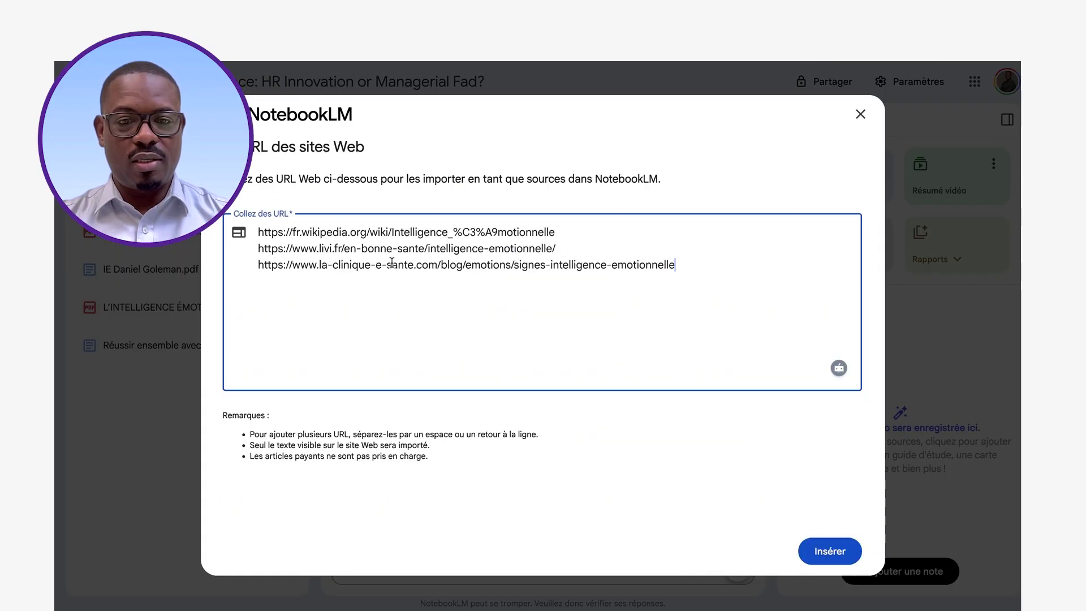
click(820, 556)
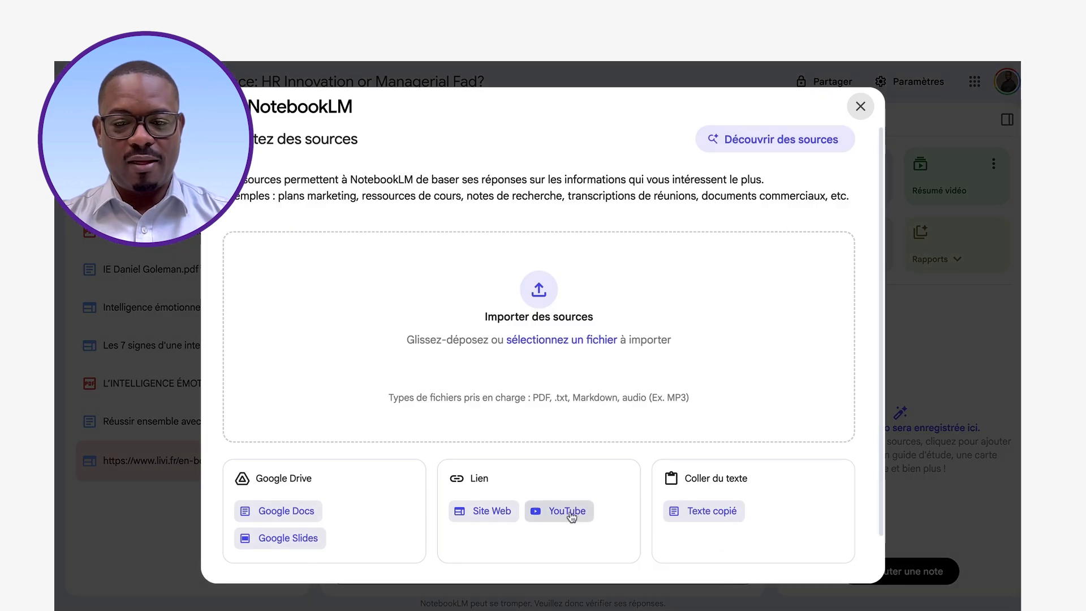
Add the open YouTube video "L'intelligence Émotionnelle (GEM)" to the notebook as a source, using its URL.
click(566, 514)
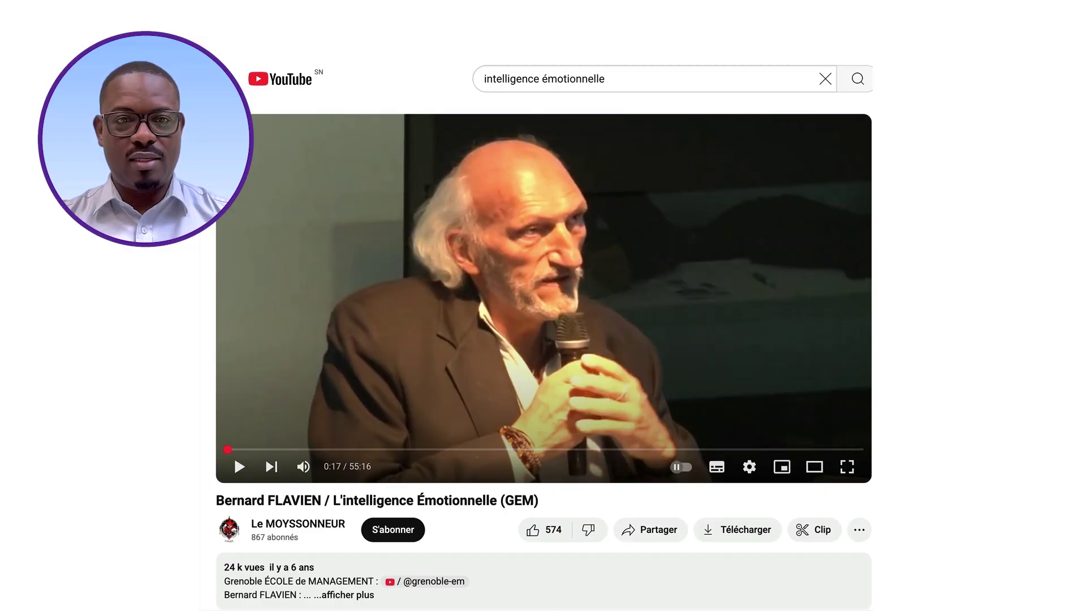
click(605, 56)
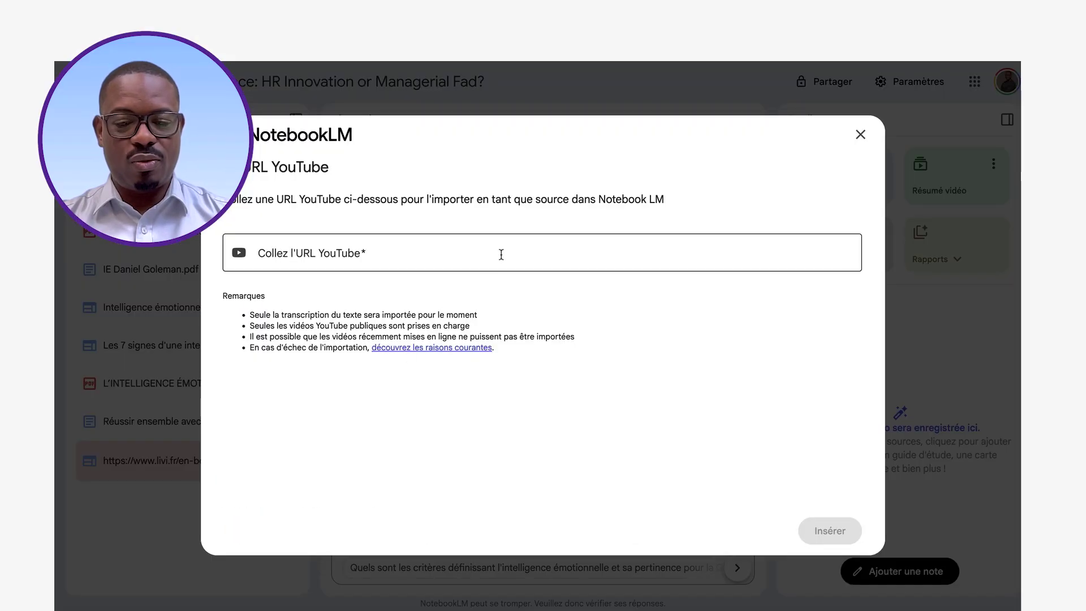
click(501, 252)
text(https://www.youtube.com/watch?v=6qd0UgU3mCc&t=9s)
click(828, 530)
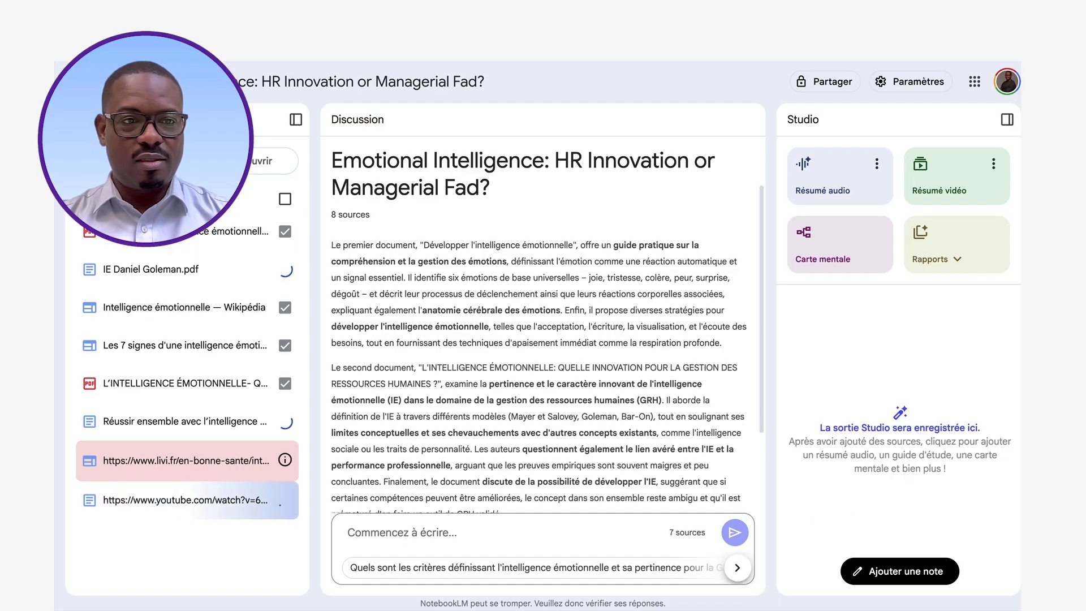
click(131, 161)
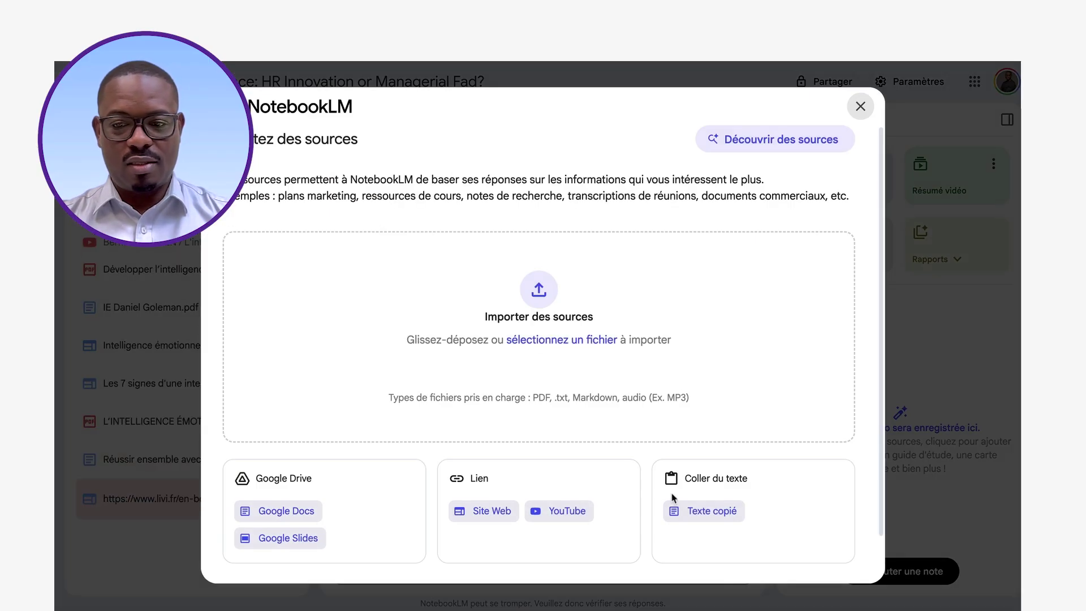
click(575, 511)
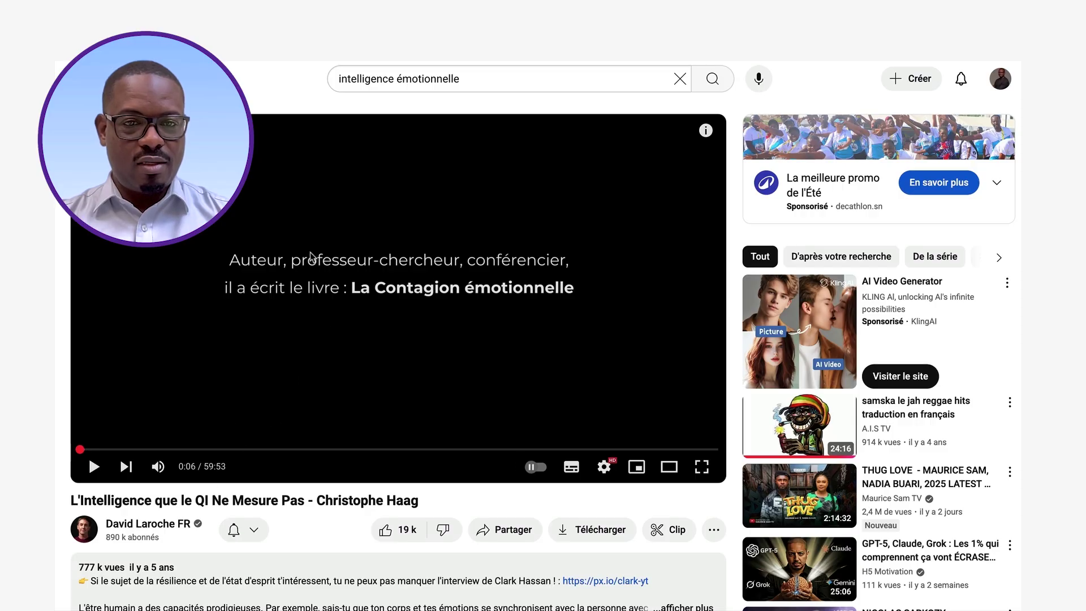
click(419, 46)
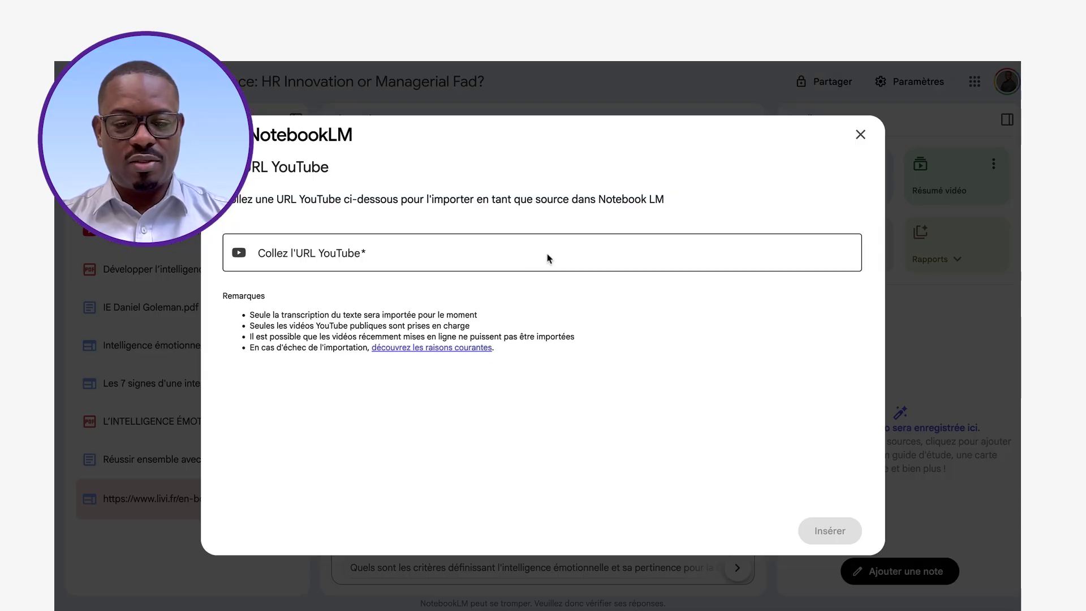
click(546, 256)
text(https://www.youtube.com/watch?v=MKyNiUJqD6Q)
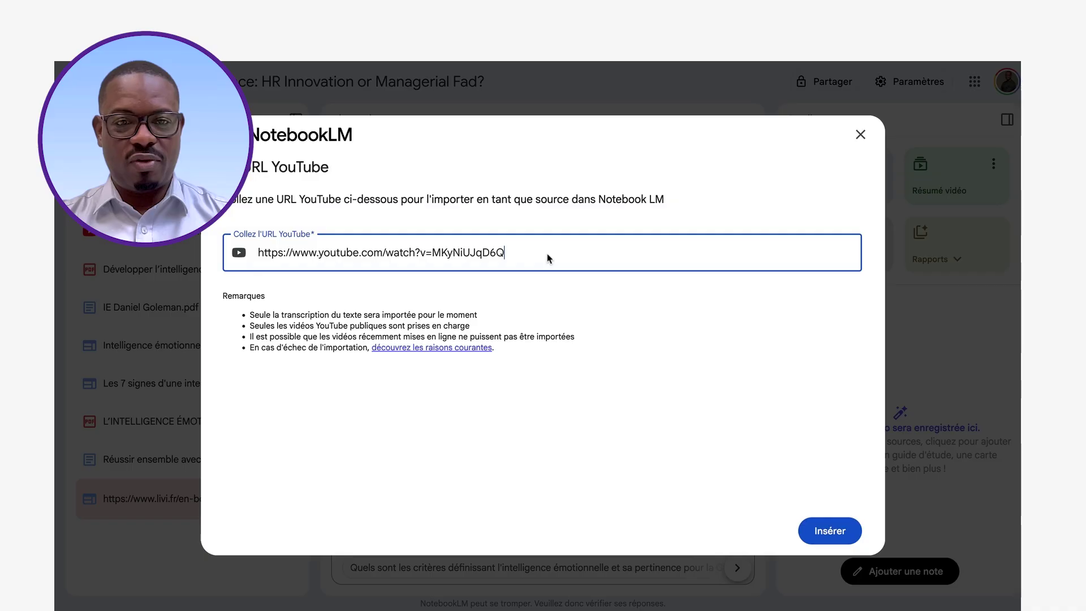
click(827, 530)
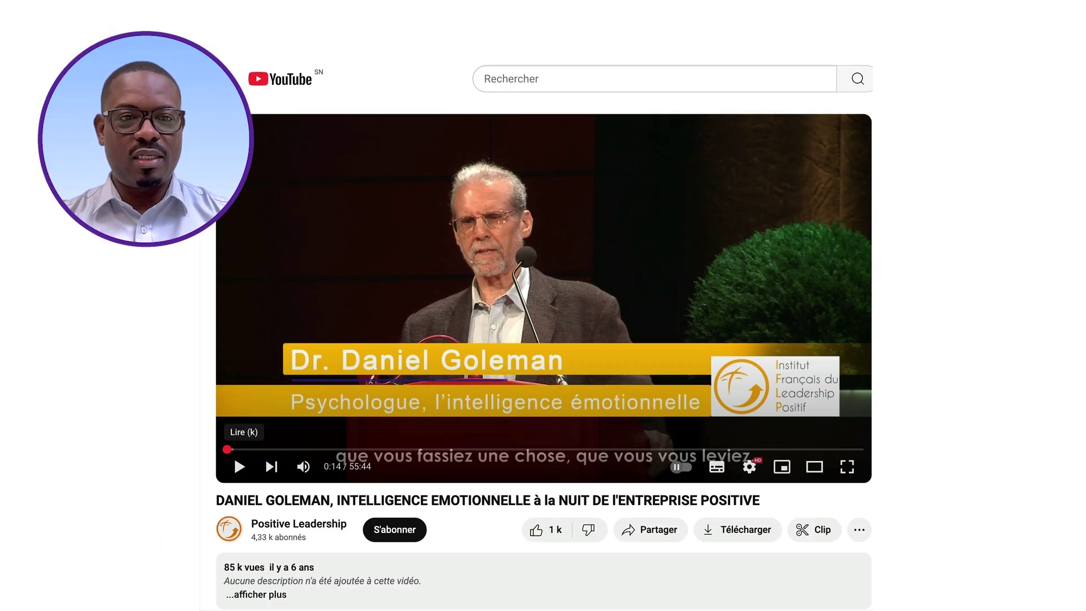
key(super+l)
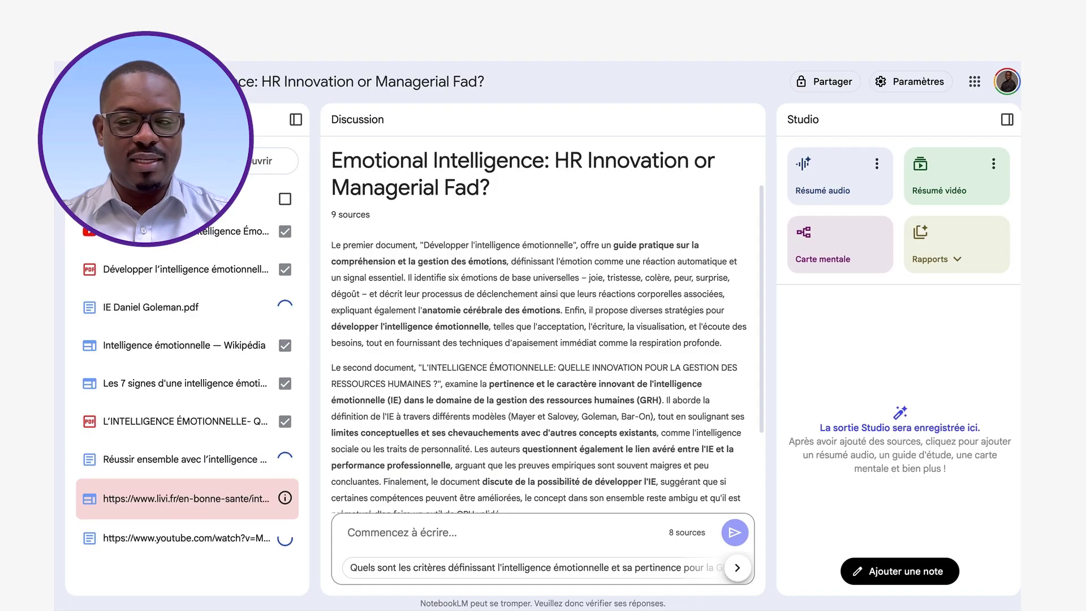
click(130, 161)
click(553, 517)
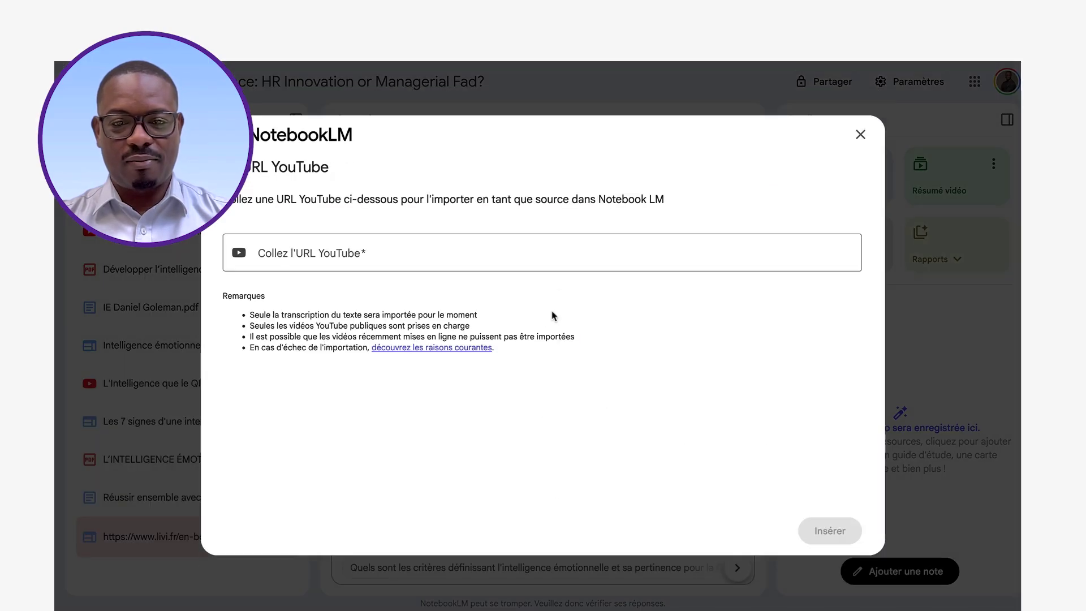
click(584, 255)
text(https://www.youtube.com/watch?v=1R-yOFvLnbk)
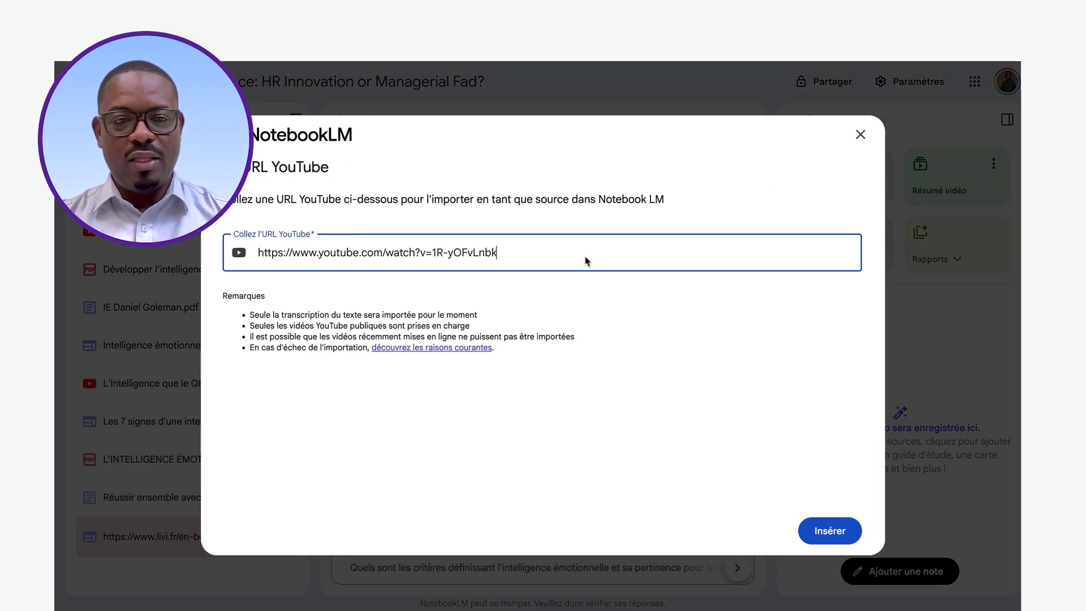
click(827, 530)
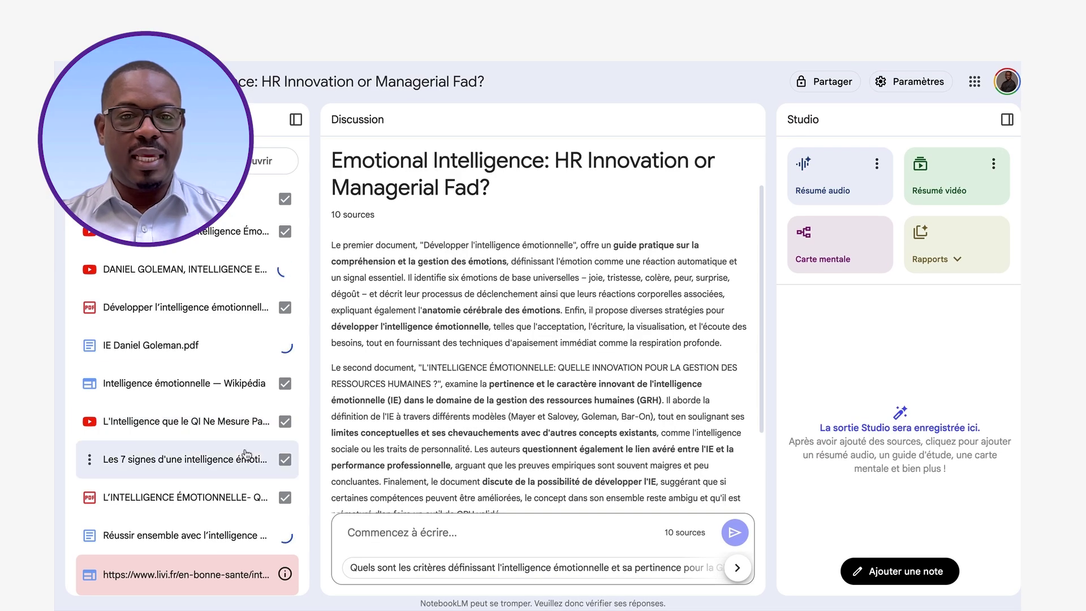
scroll(521, 365, down, 2)
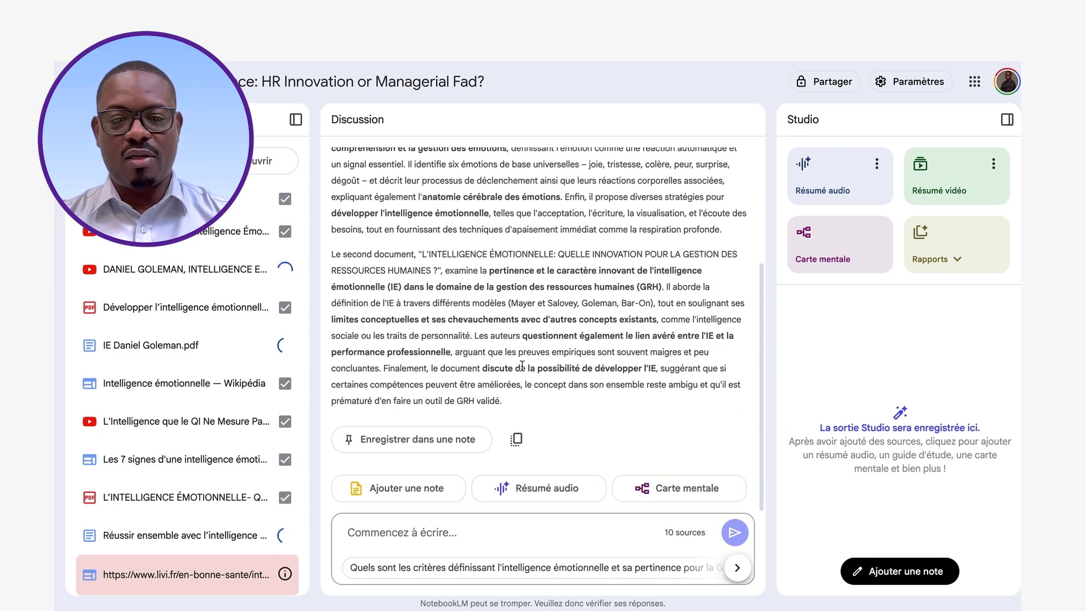
scroll(521, 365, up, 3)
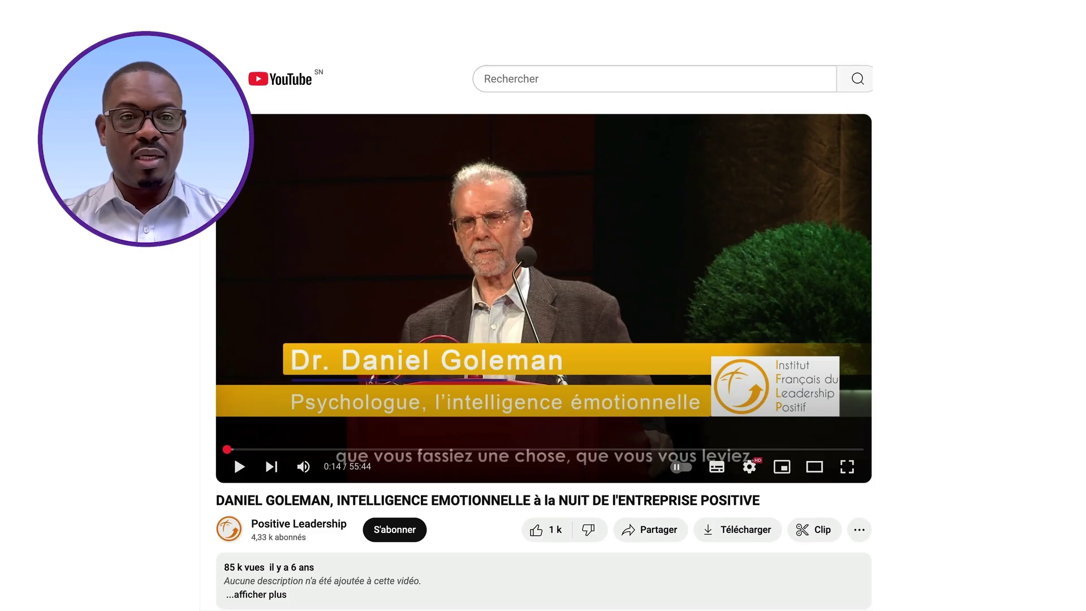
click(396, 24)
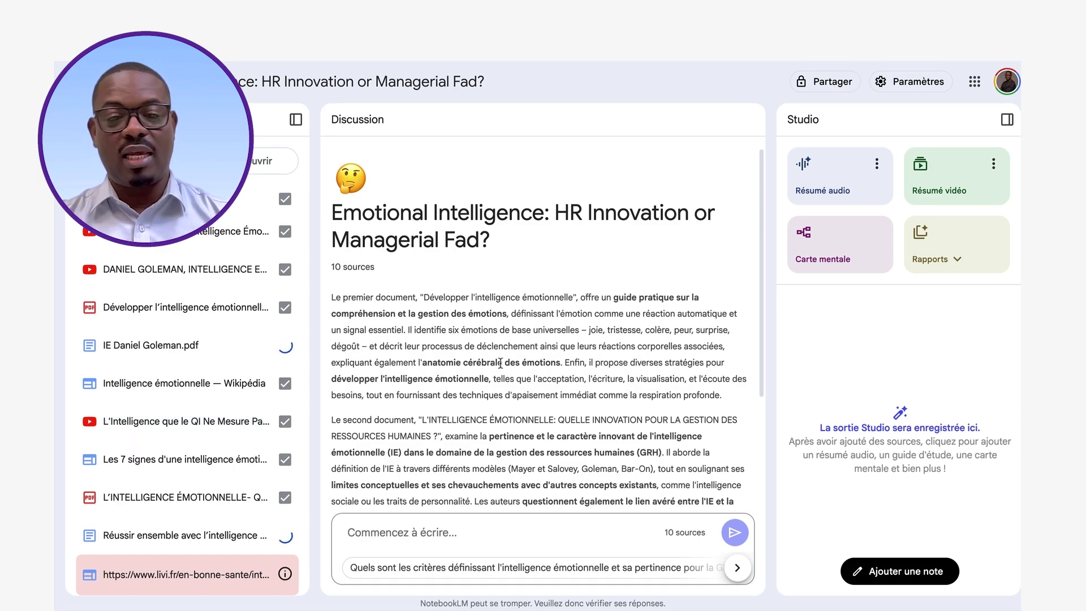
Ask "qu'est ce que l'intelligence émotionnelle" in the notebook's discussion.
scroll(500, 363, down, 3)
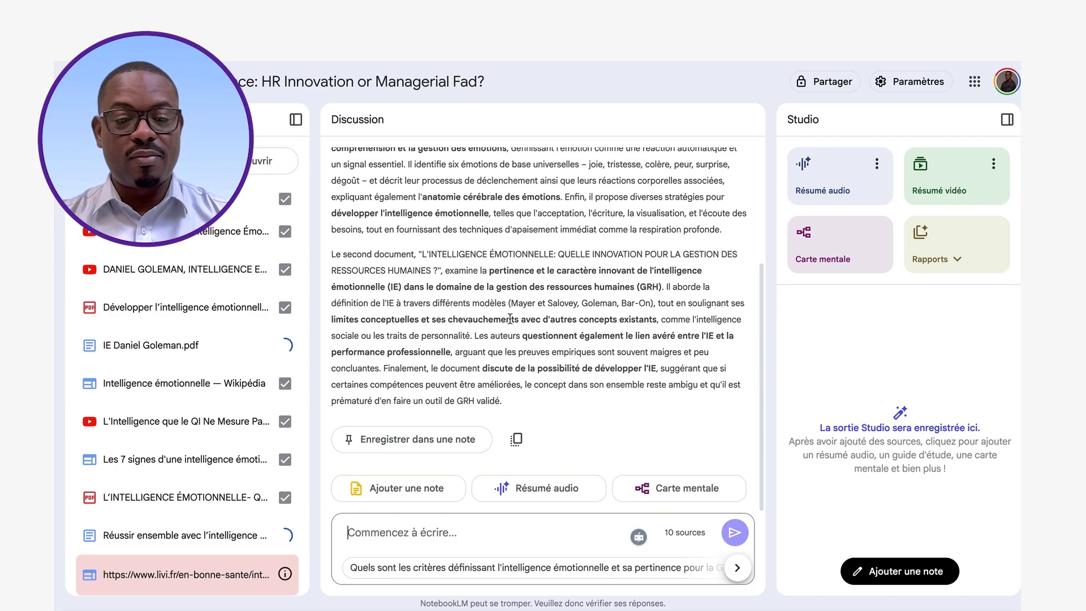
click(485, 530)
text(qu'est ce que l'intel)
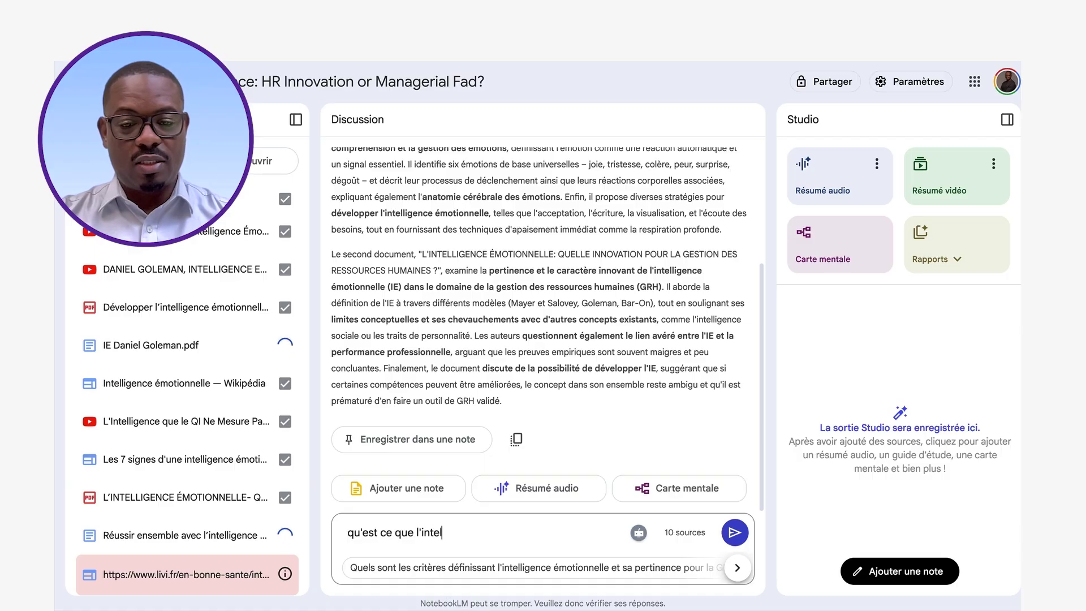
text(ligence émotionnelle)
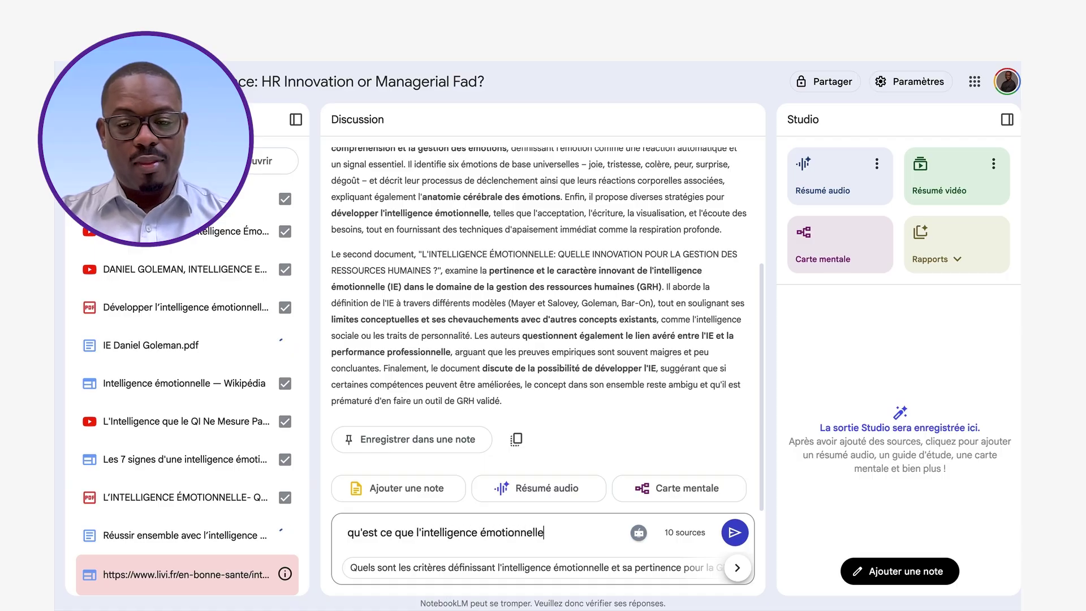
key(Return)
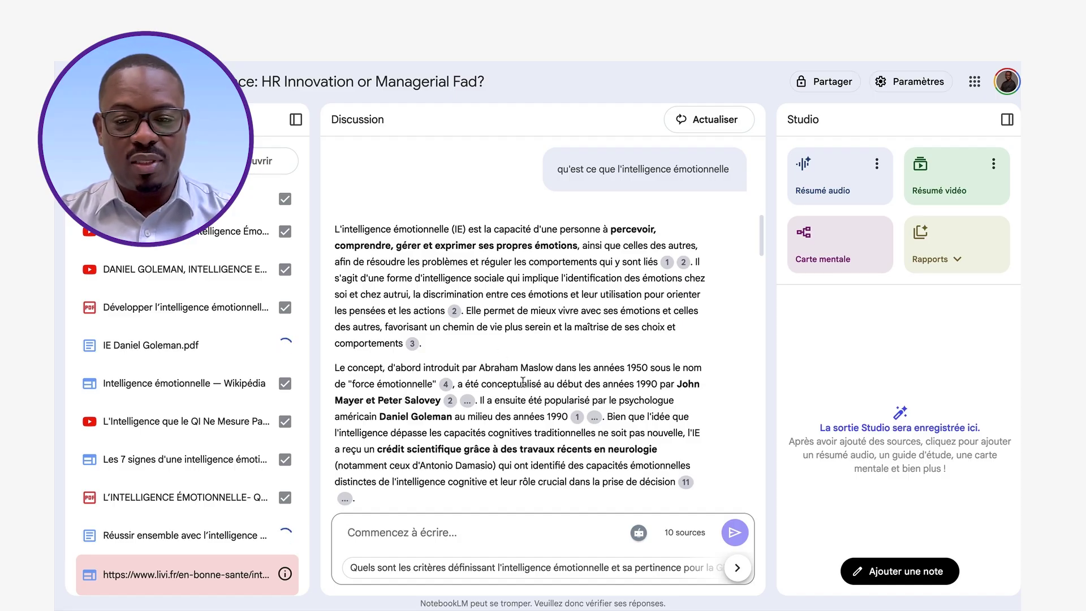
Read through the answer on emotional intelligence, including the role of emotions and the Mayer and Salovey and Goleman models.
scroll(522, 382, down, 5)
scroll(523, 382, up, 4)
scroll(523, 381, up, 1)
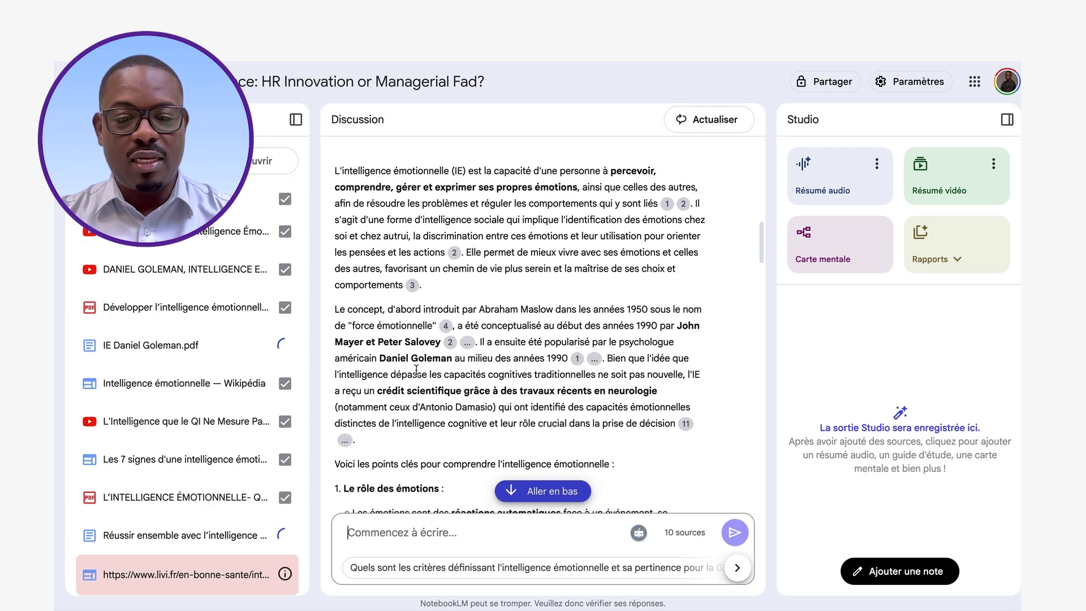
scroll(416, 369, down, 4)
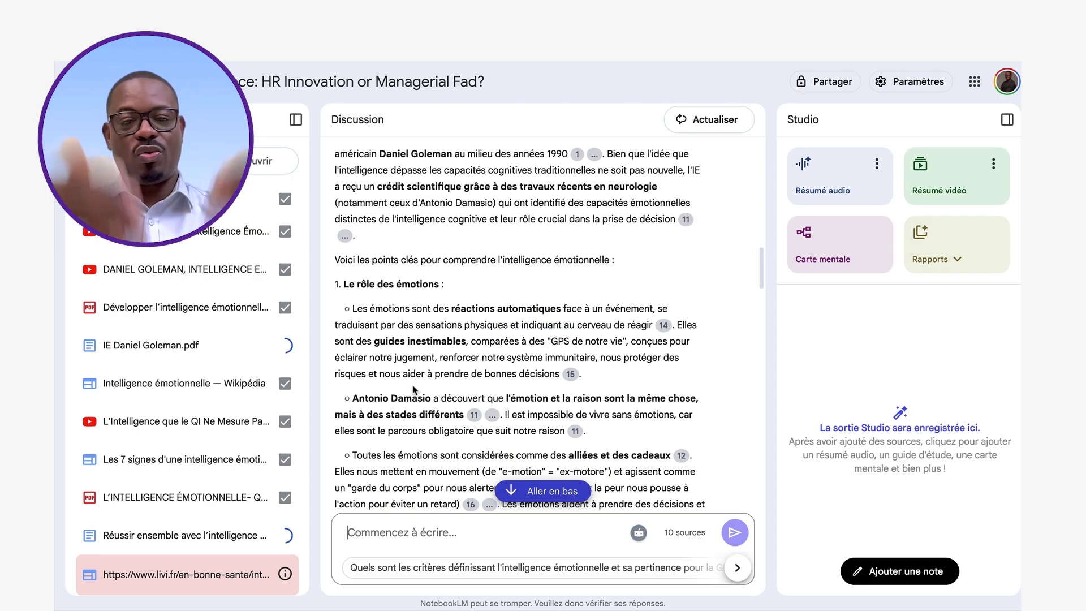
scroll(402, 411, down, 2)
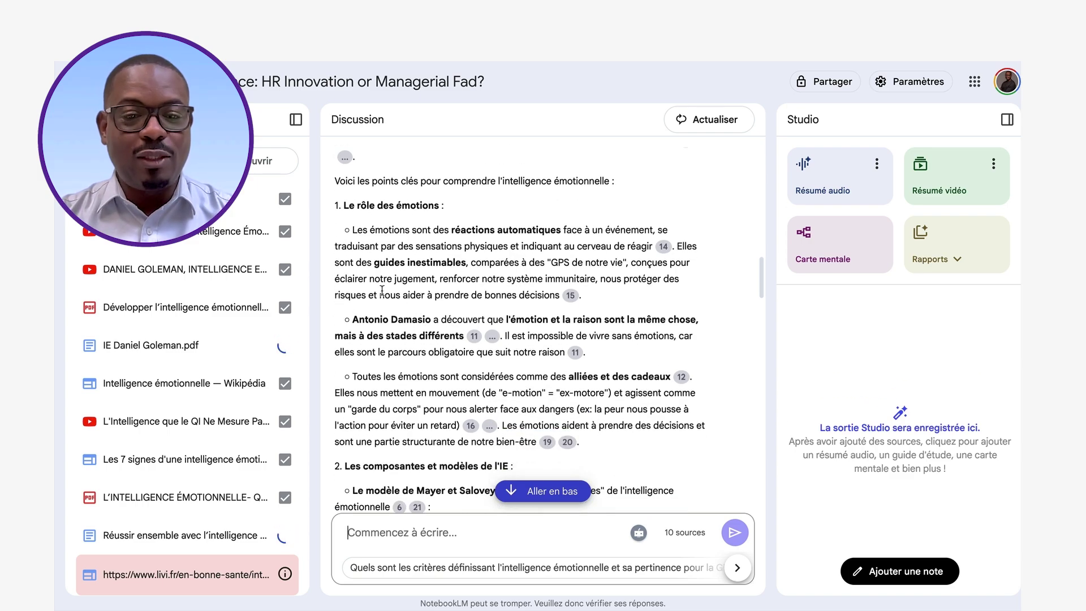
scroll(400, 412, down, 15)
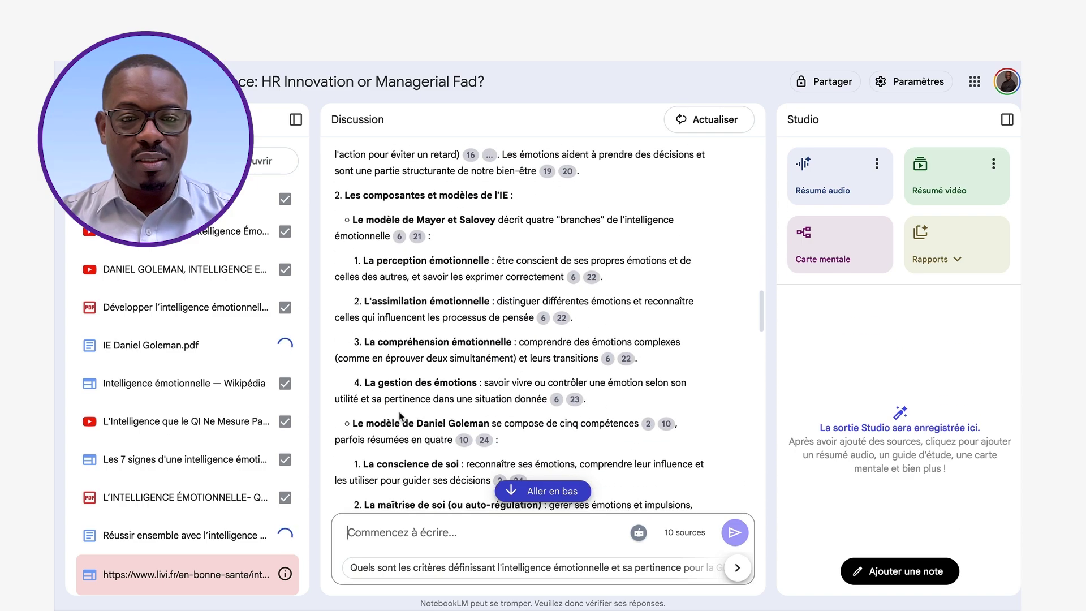
scroll(399, 415, down, 5)
scroll(399, 413, up, 20)
scroll(399, 412, down, 8)
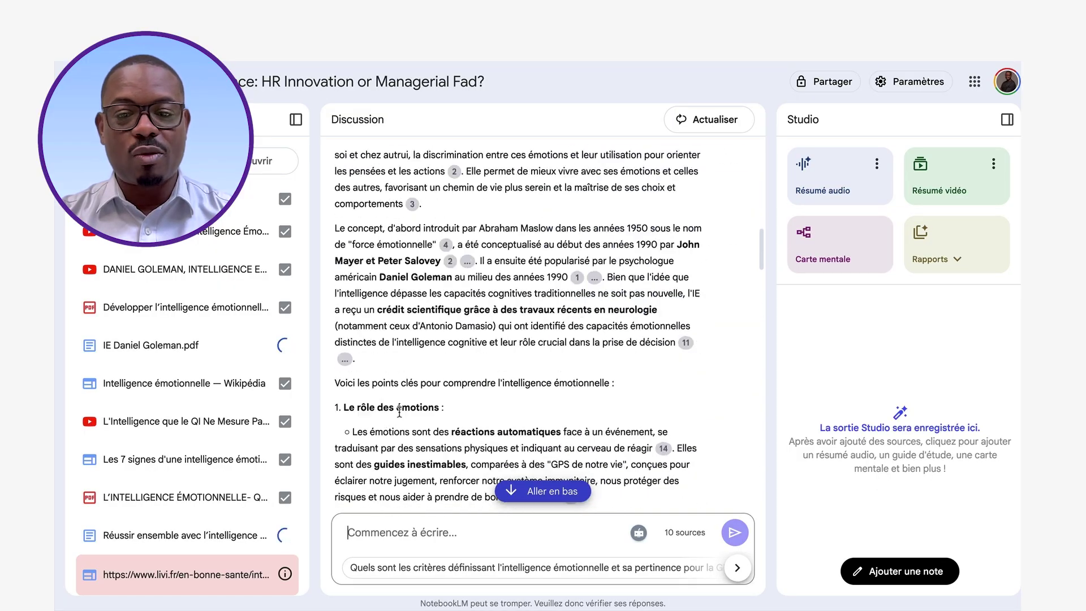
click(415, 535)
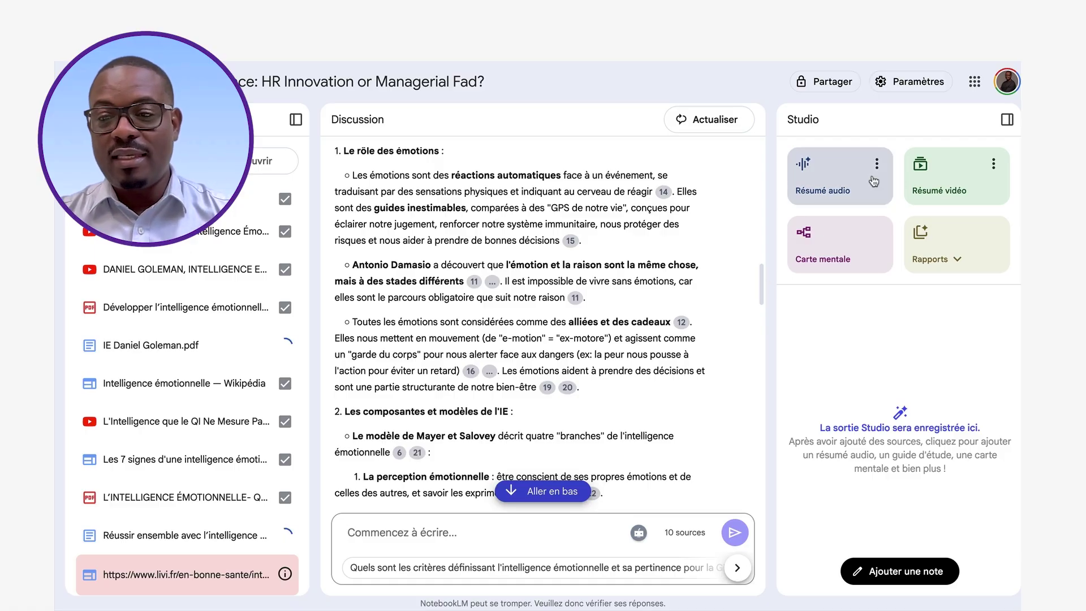
Generate an audio summary and a mind map from the notebook's sources.
click(939, 259)
click(830, 312)
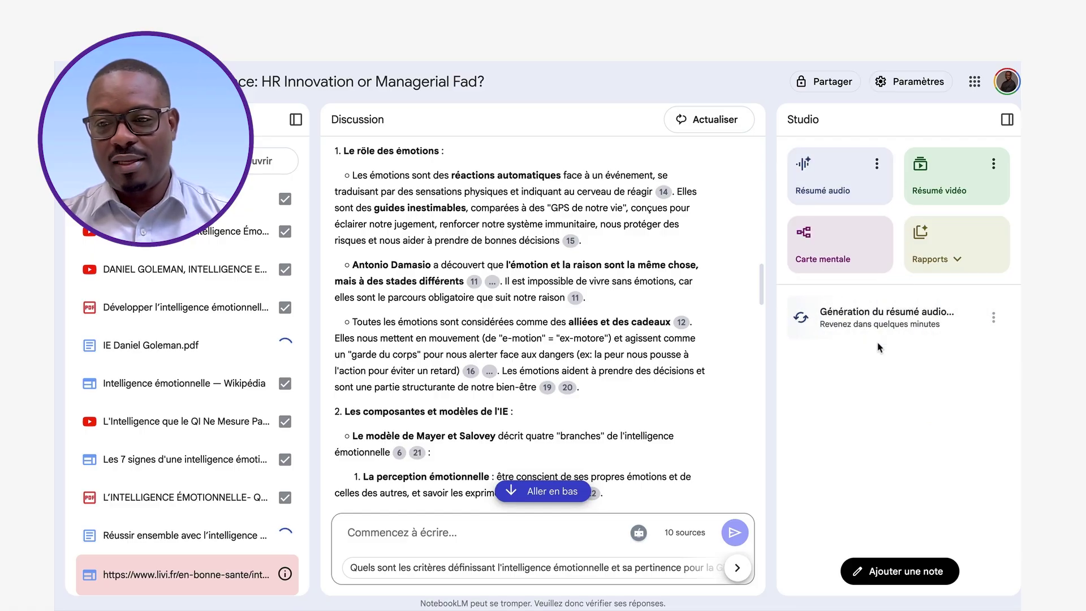
click(842, 258)
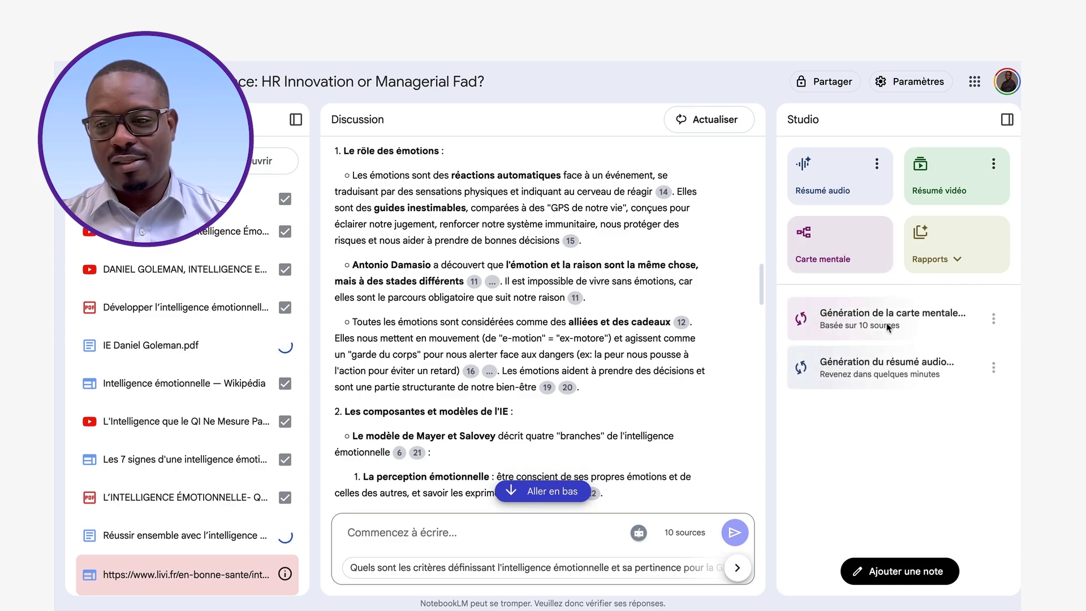
Generate two reports from the notebook's sources: a "Document de synthèse" and a "Timeline".
click(939, 258)
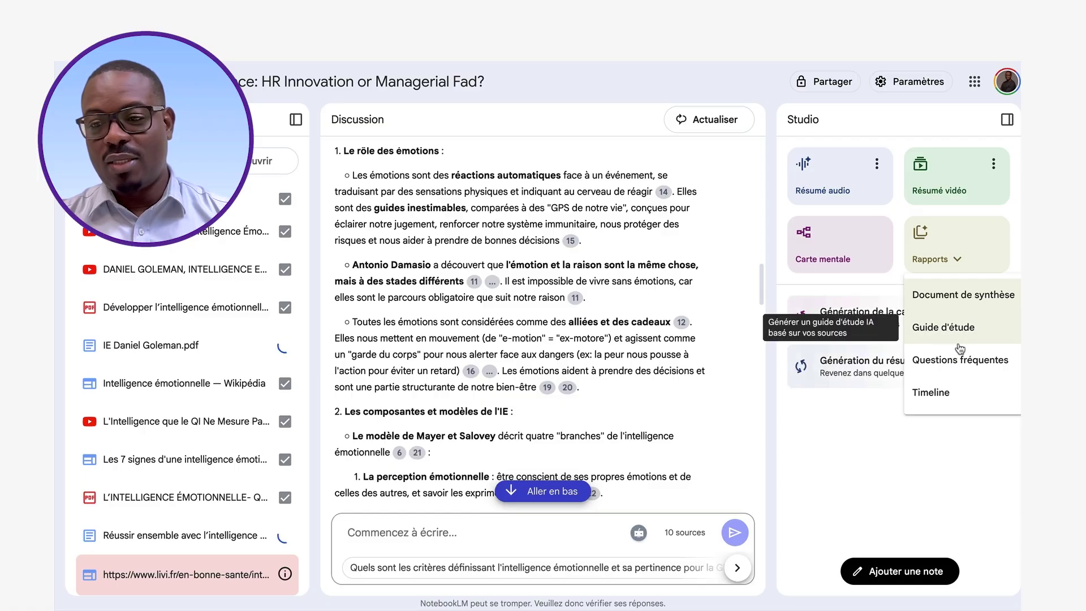
click(974, 303)
click(938, 259)
click(953, 389)
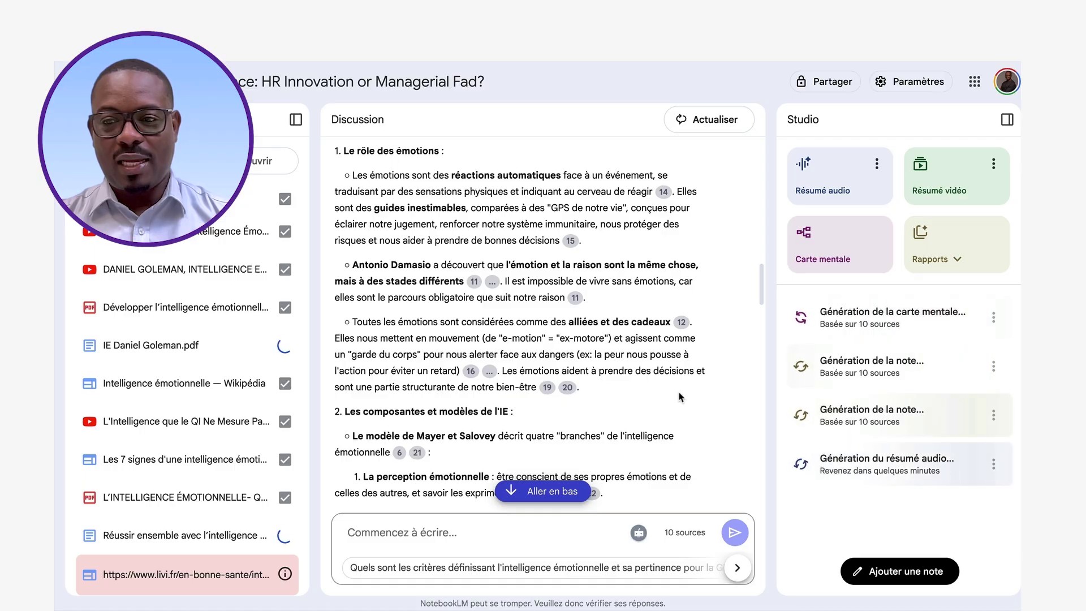
Skim the remaining sections of the discussion's answer on emotional intelligence, then return to the question at its start.
scroll(679, 392, down, 5)
scroll(678, 392, down, 20)
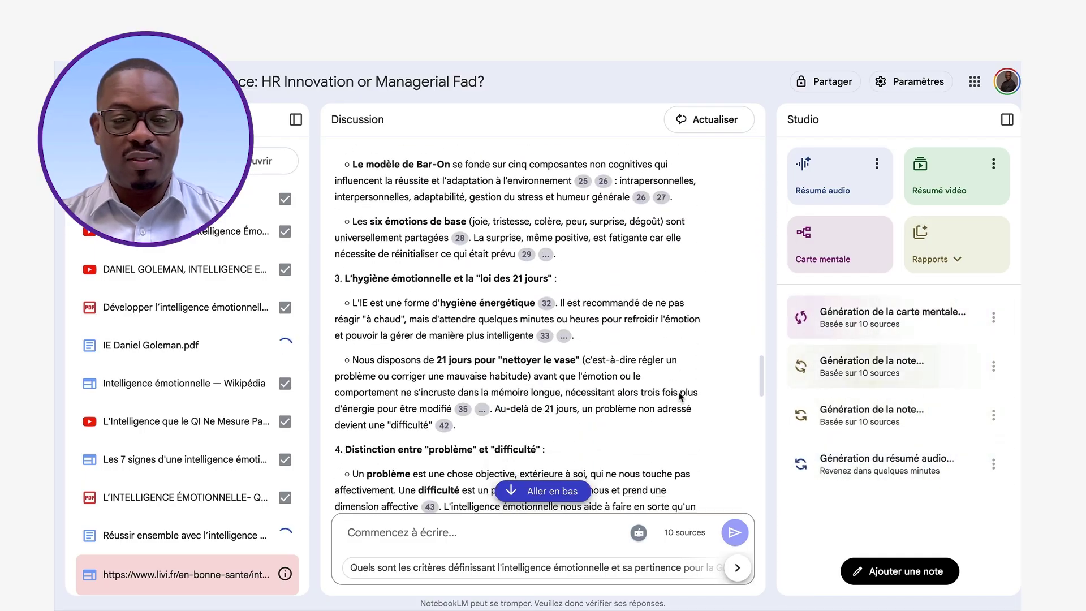
scroll(679, 391, up, 20)
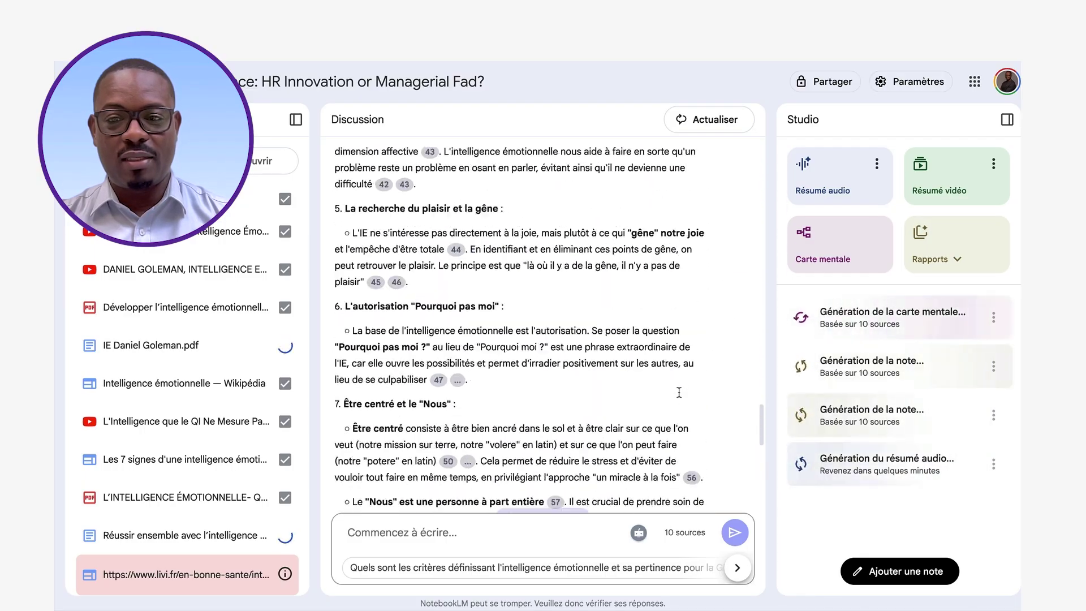
scroll(680, 396, up, 6)
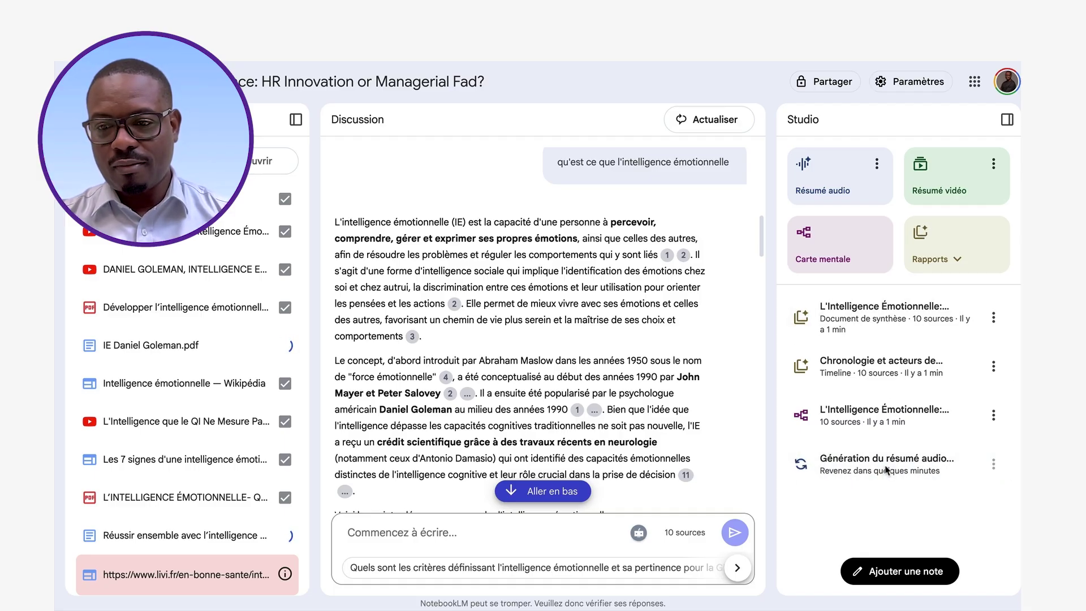
Open the generated "Document de synthèse" report, read through its sections on definitions, neuroscience, basic emotions, Goleman's competencies and mindfulness, and close it.
click(872, 319)
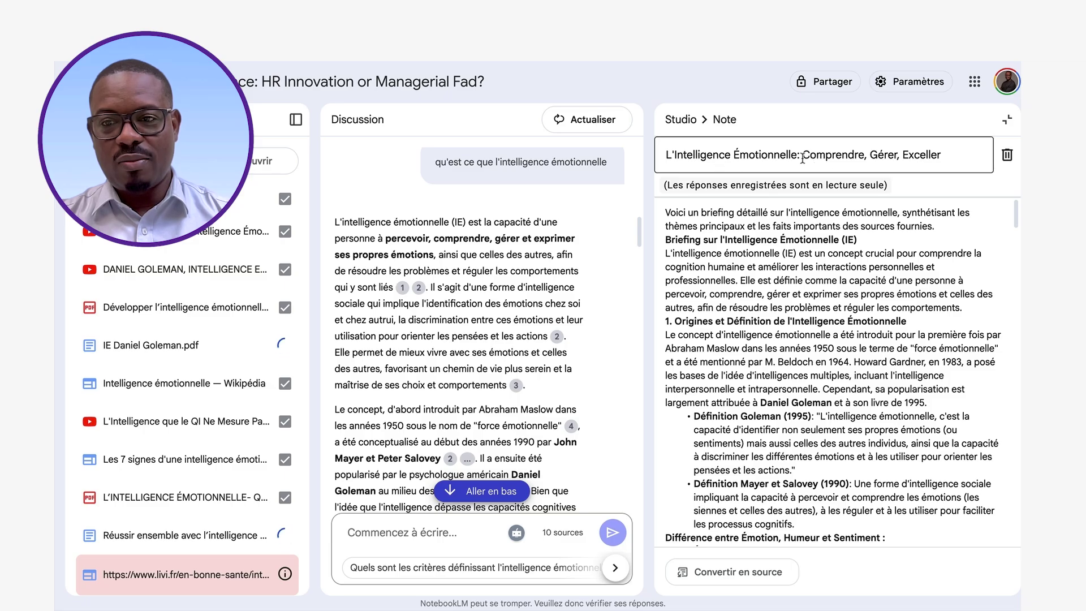
scroll(823, 291, down, 3)
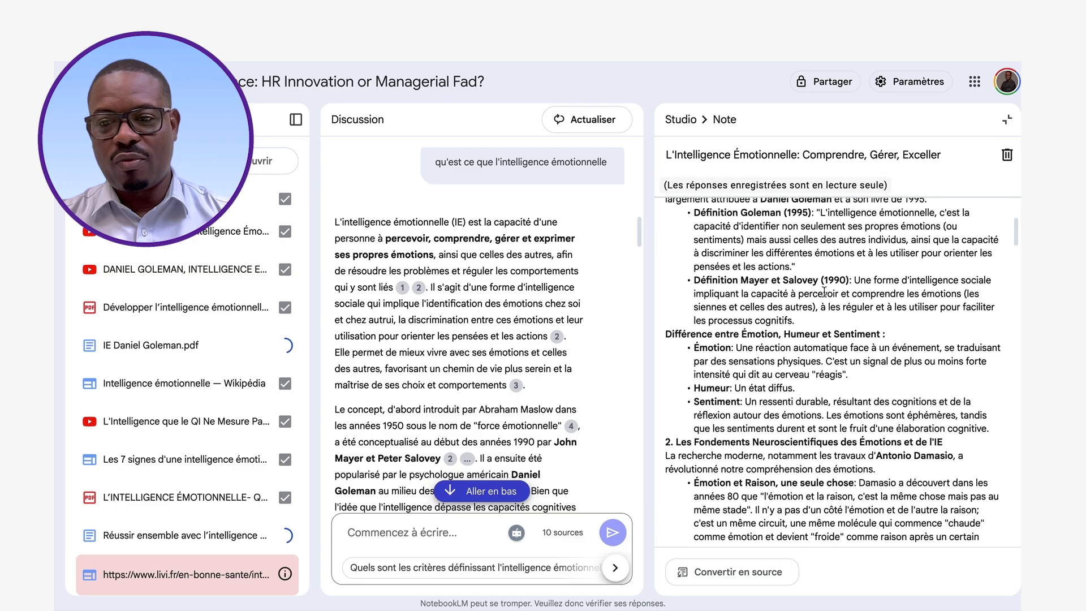
scroll(824, 291, up, 2)
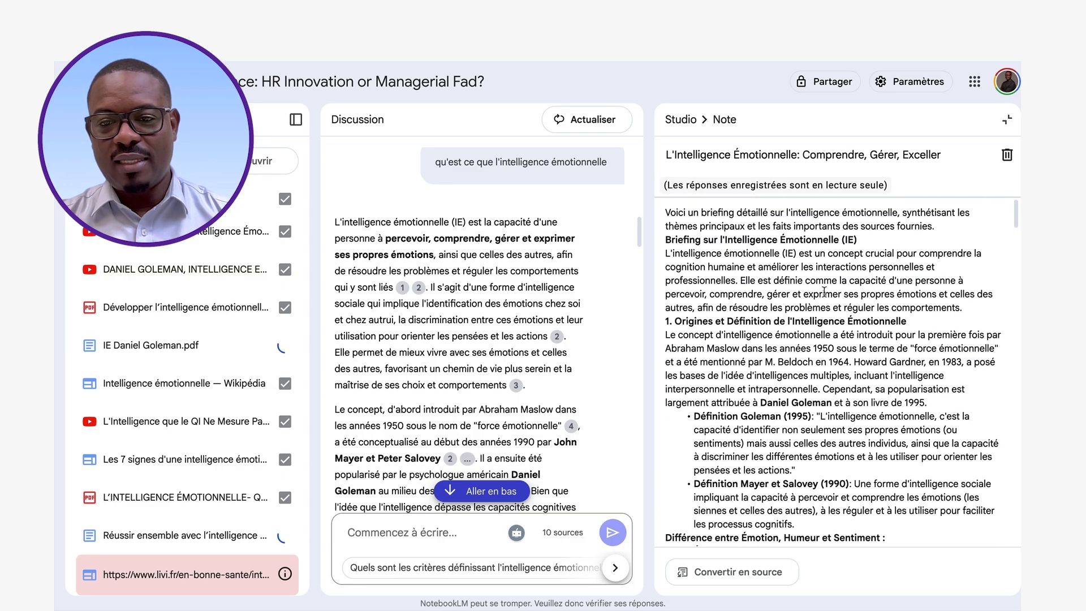
scroll(824, 291, up, 1)
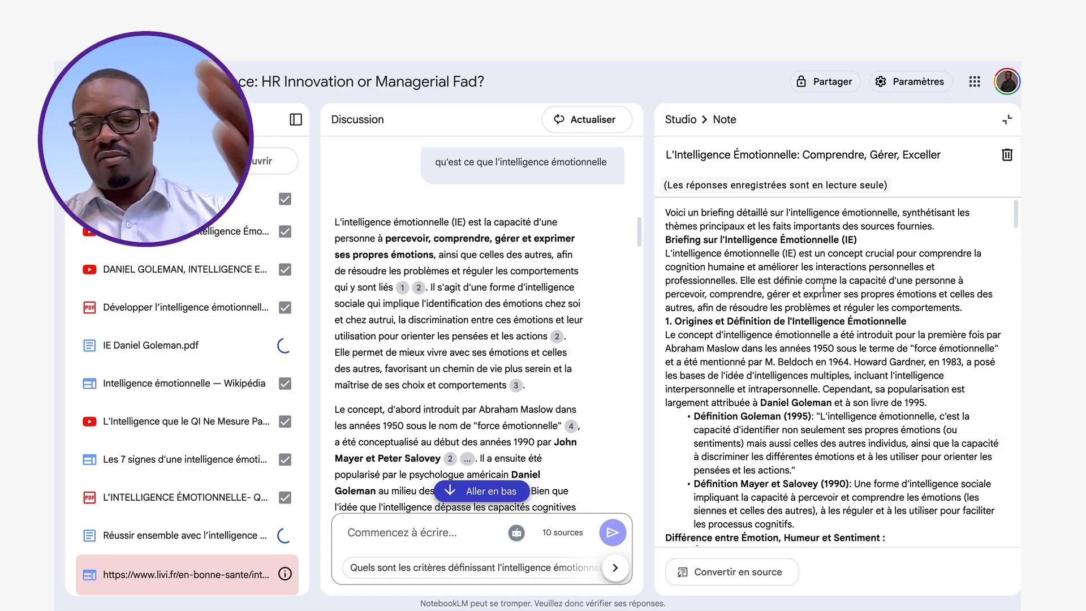
scroll(825, 283, down, 5)
scroll(823, 287, down, 8)
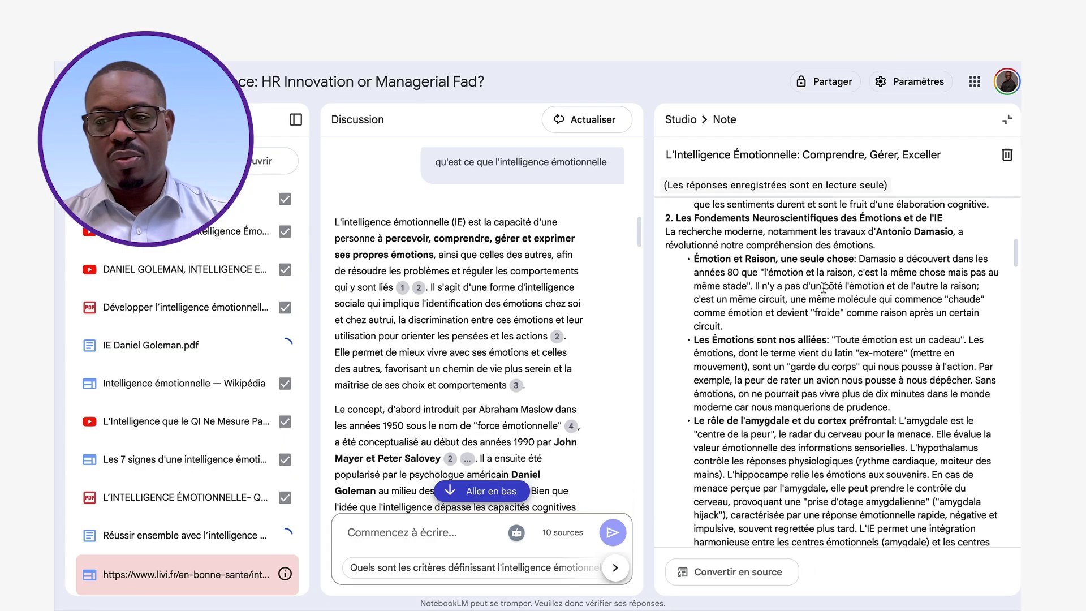
scroll(824, 287, up, 10)
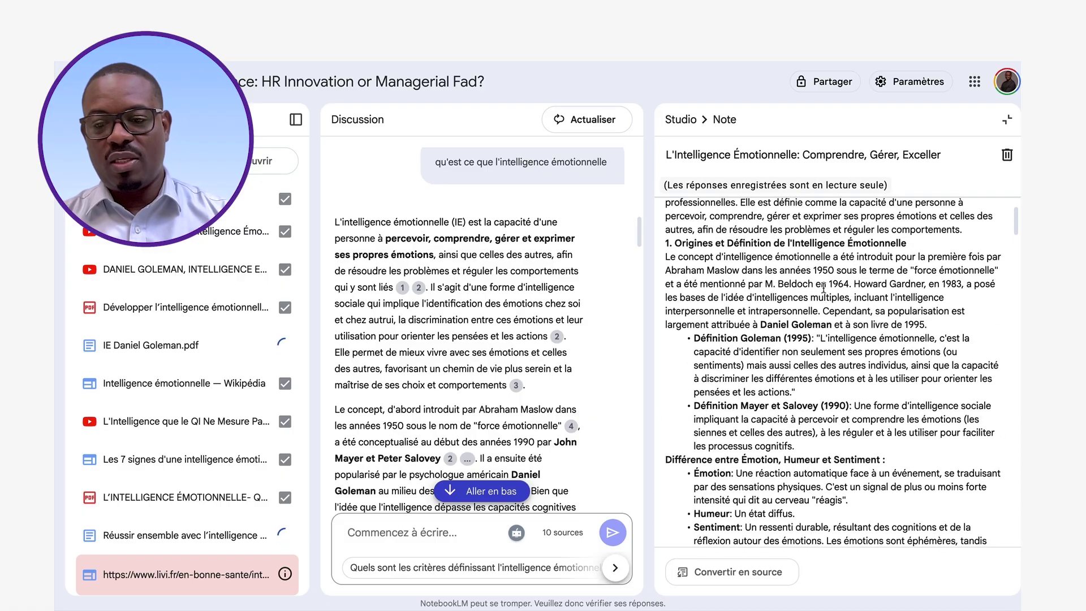
scroll(824, 287, down, 4)
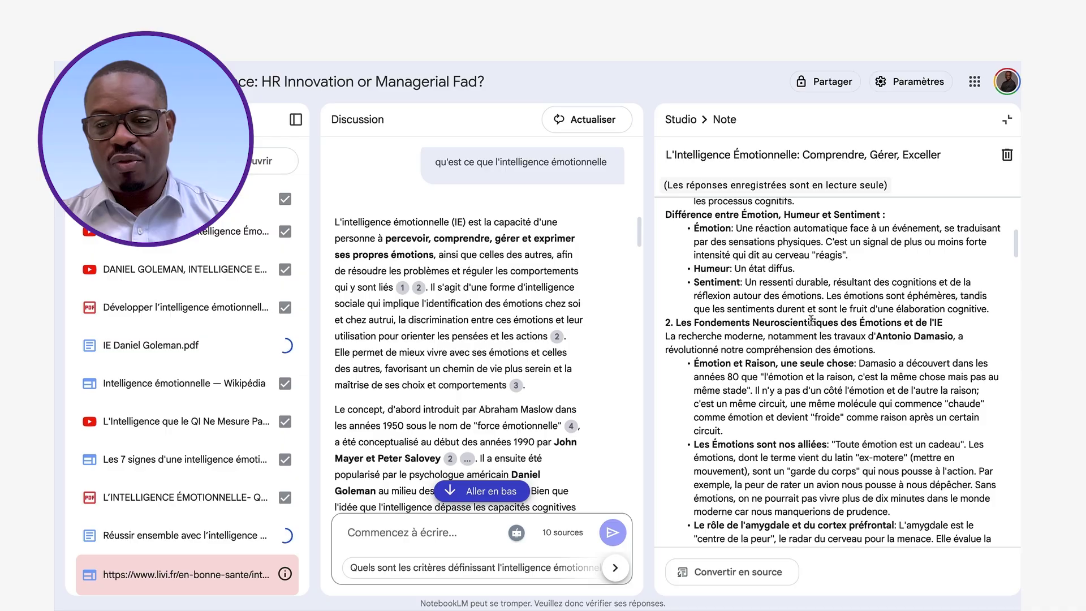
scroll(824, 320, down, 6)
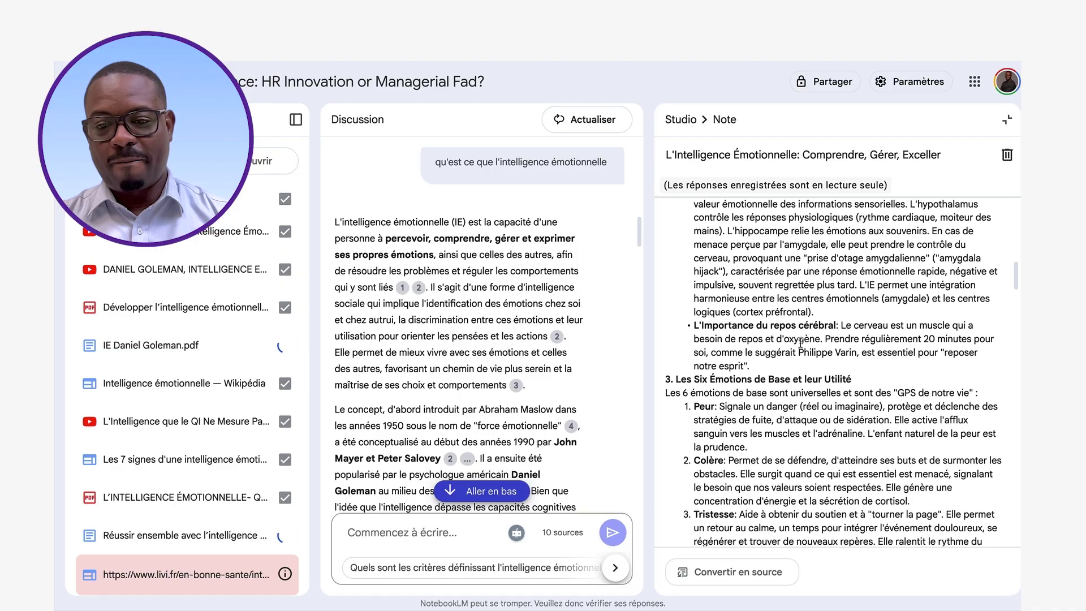
scroll(806, 382, down, 7)
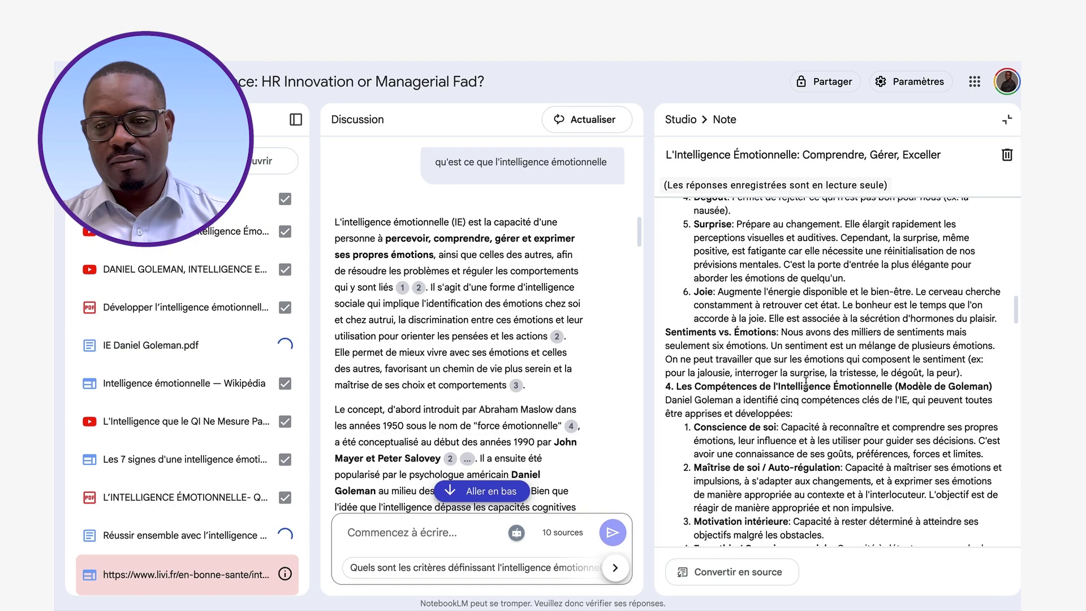
scroll(806, 383, down, 2)
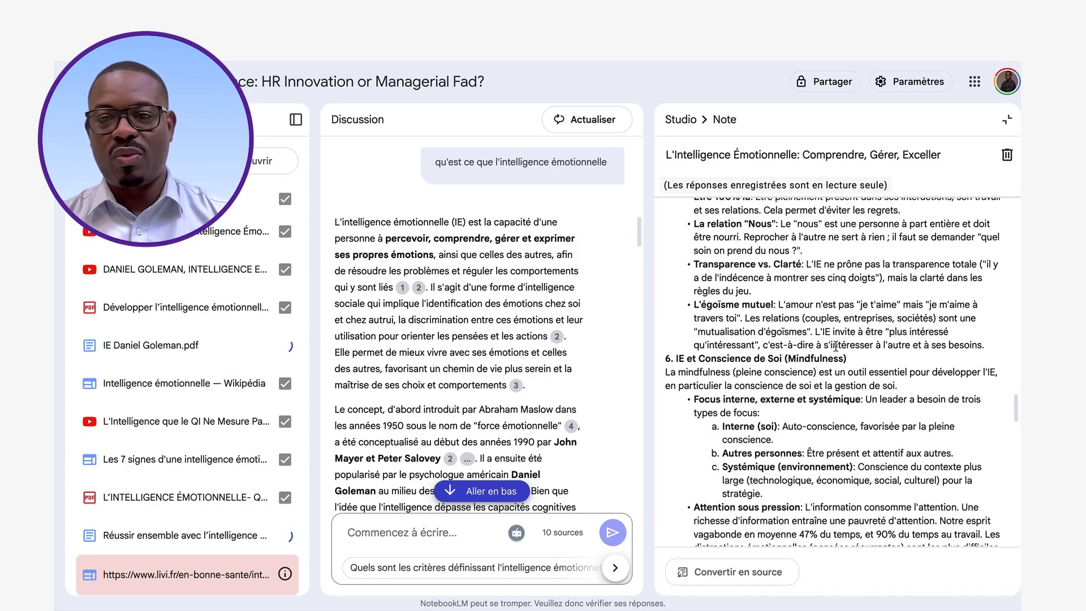
scroll(836, 346, up, 16)
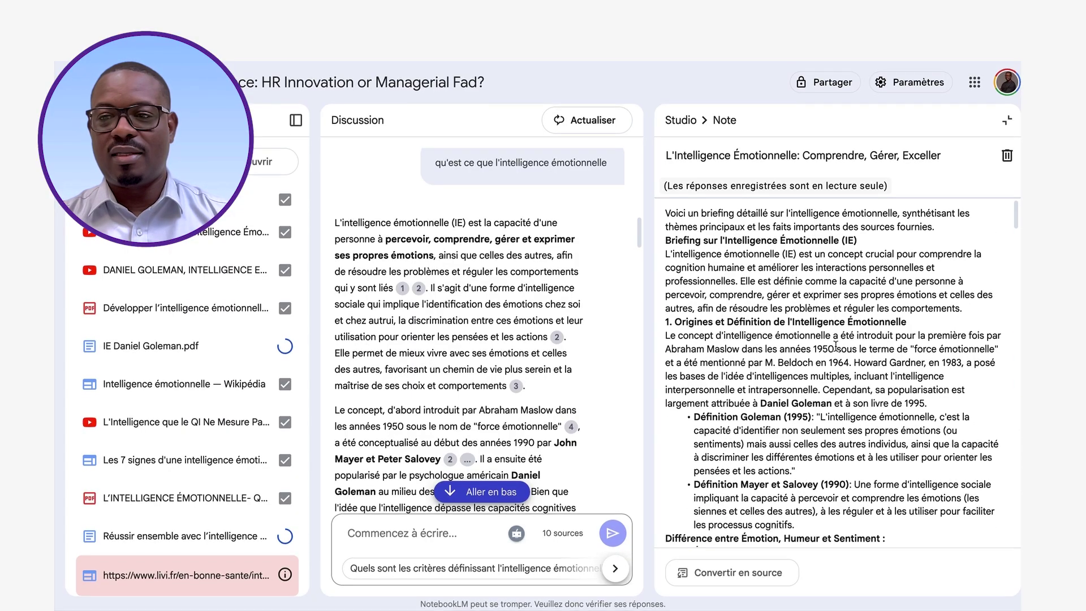
click(1007, 119)
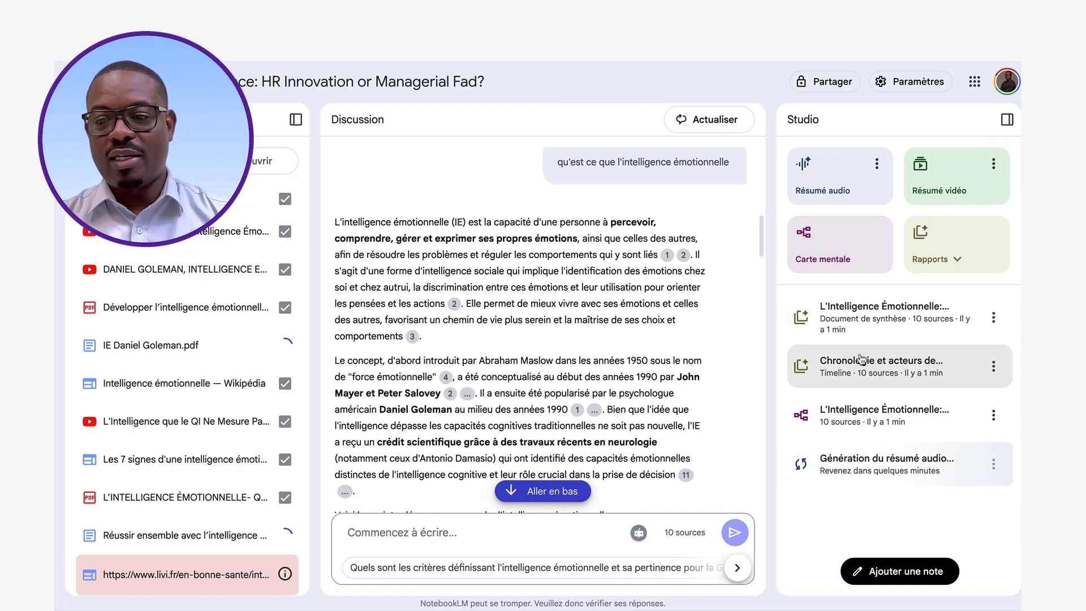
Open the generated Timeline report, examine its chronology of main events and its list of principal figures, and close it.
click(871, 369)
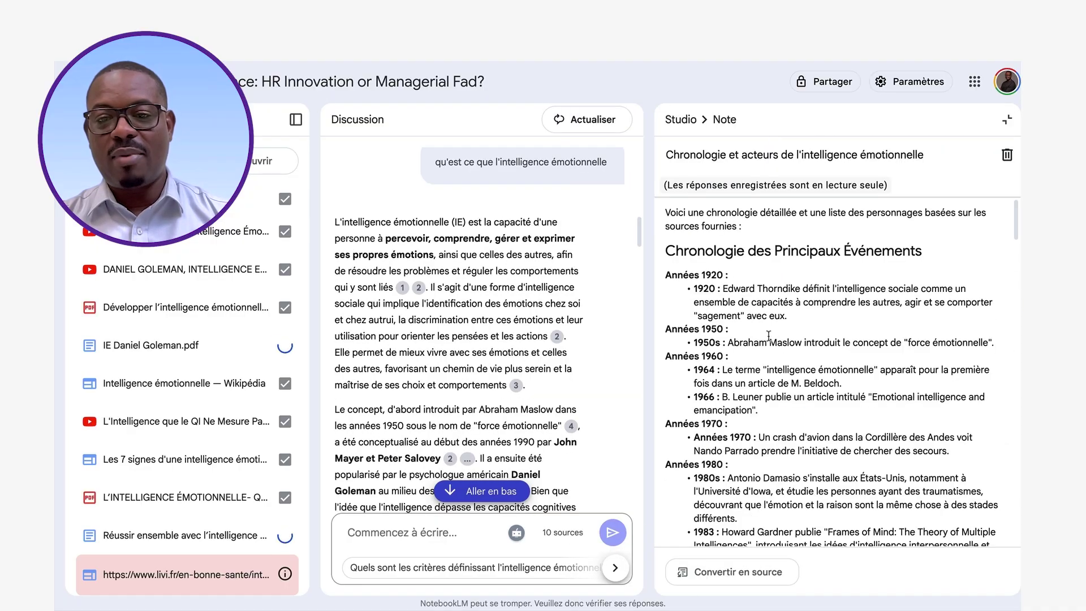
scroll(763, 320, down, 1)
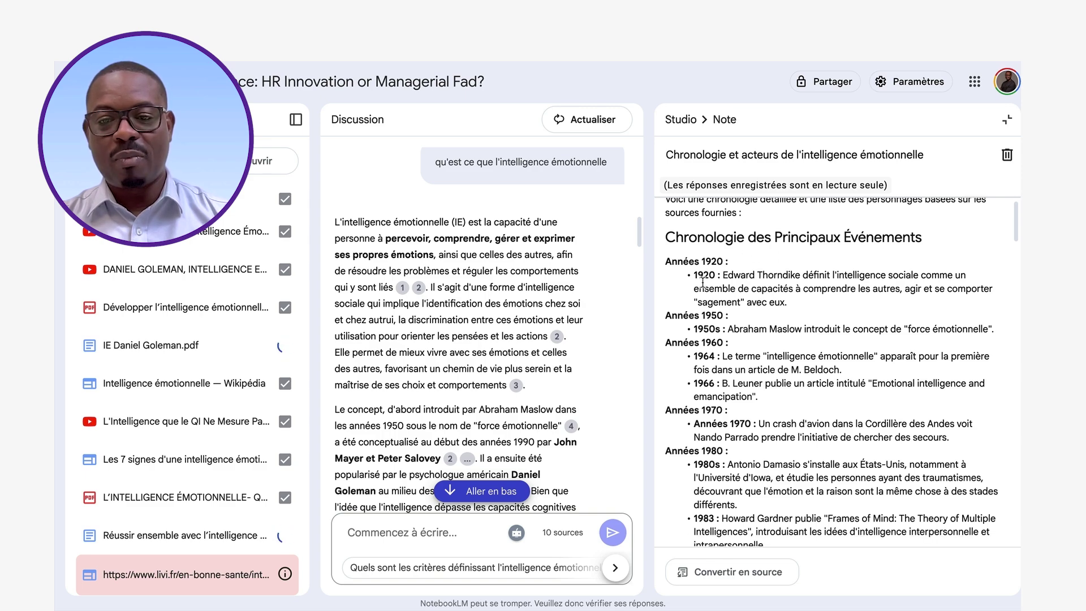
scroll(704, 333, down, 4)
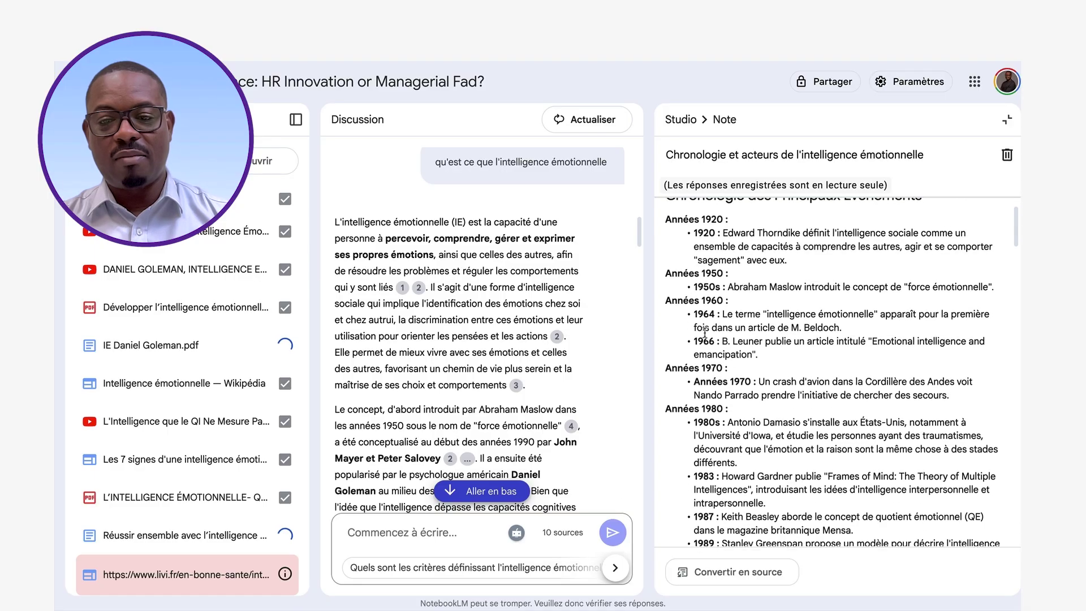
scroll(704, 332, down, 10)
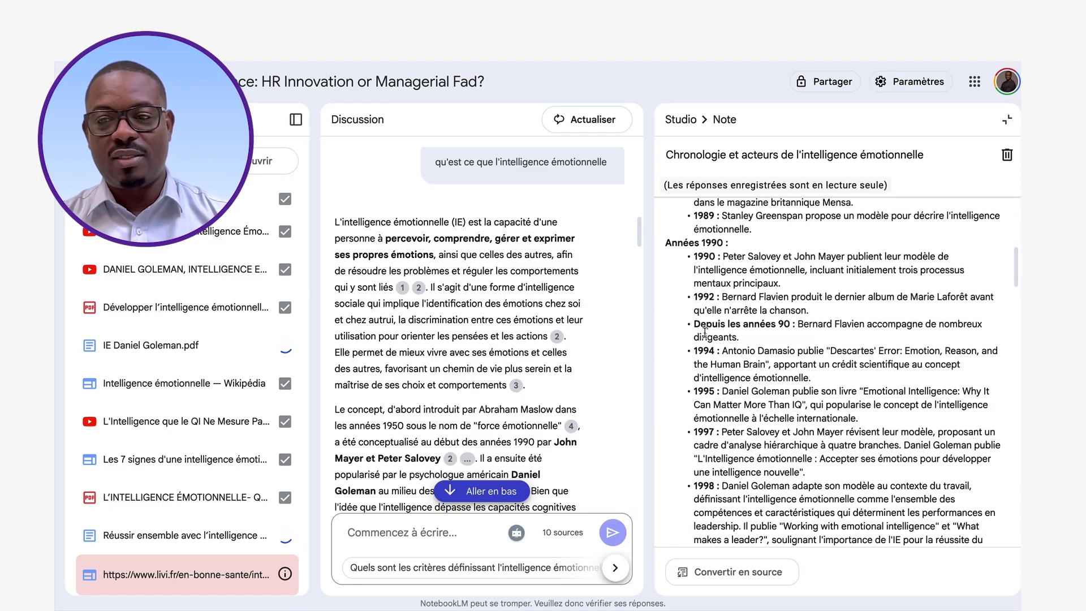
scroll(704, 333, down, 10)
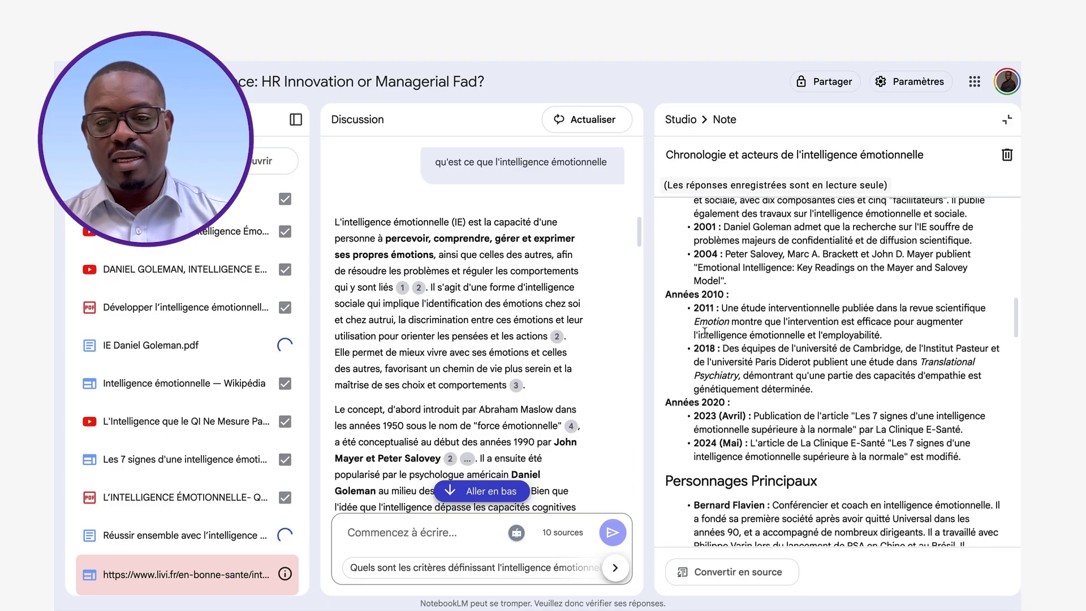
scroll(704, 332, down, 10)
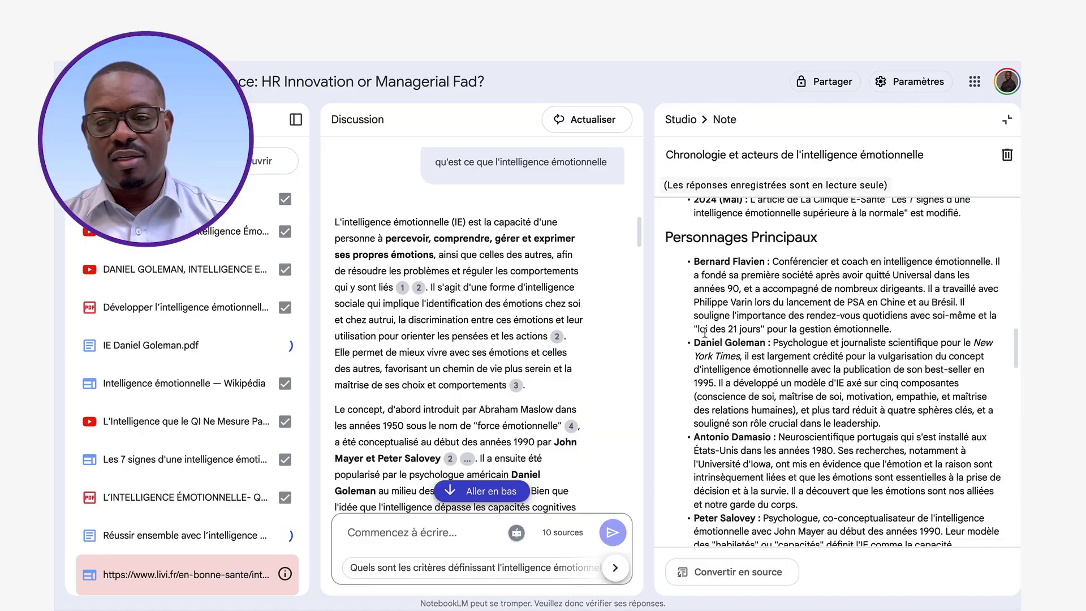
scroll(704, 332, up, 20)
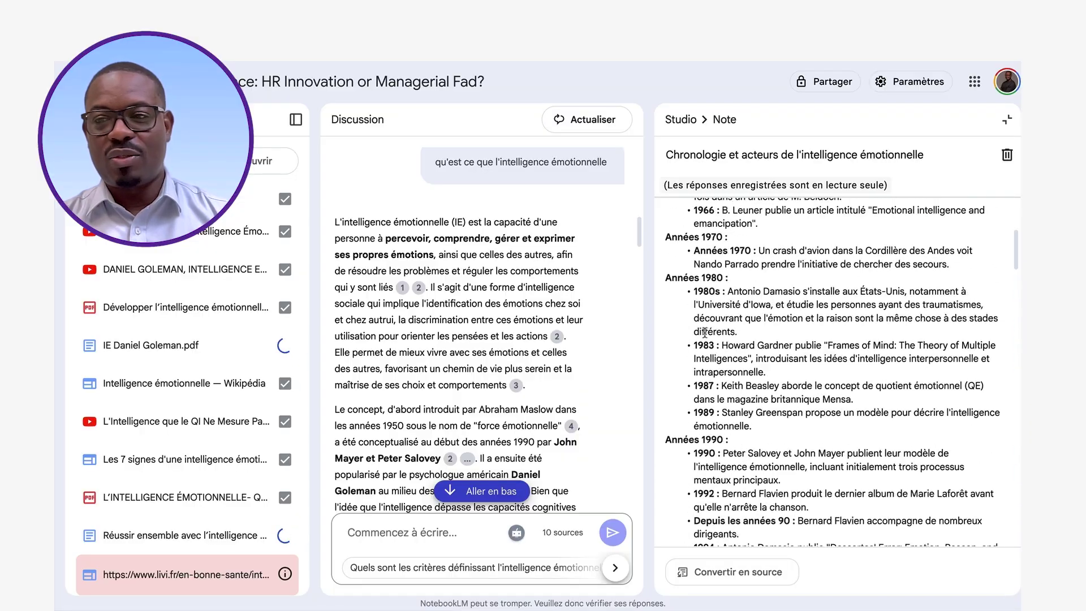
scroll(813, 293, up, 1)
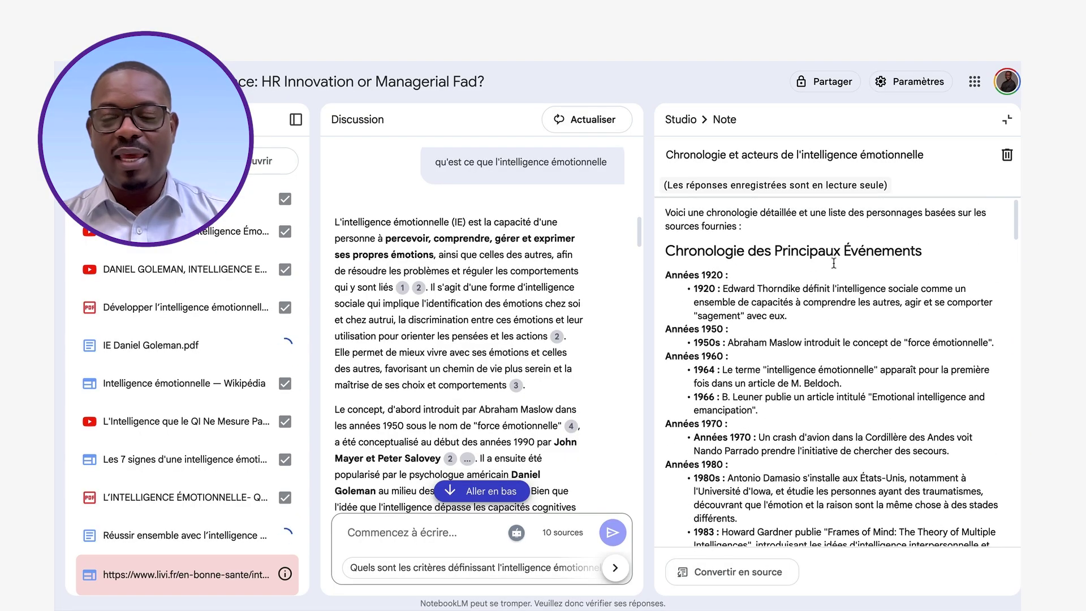
click(1006, 121)
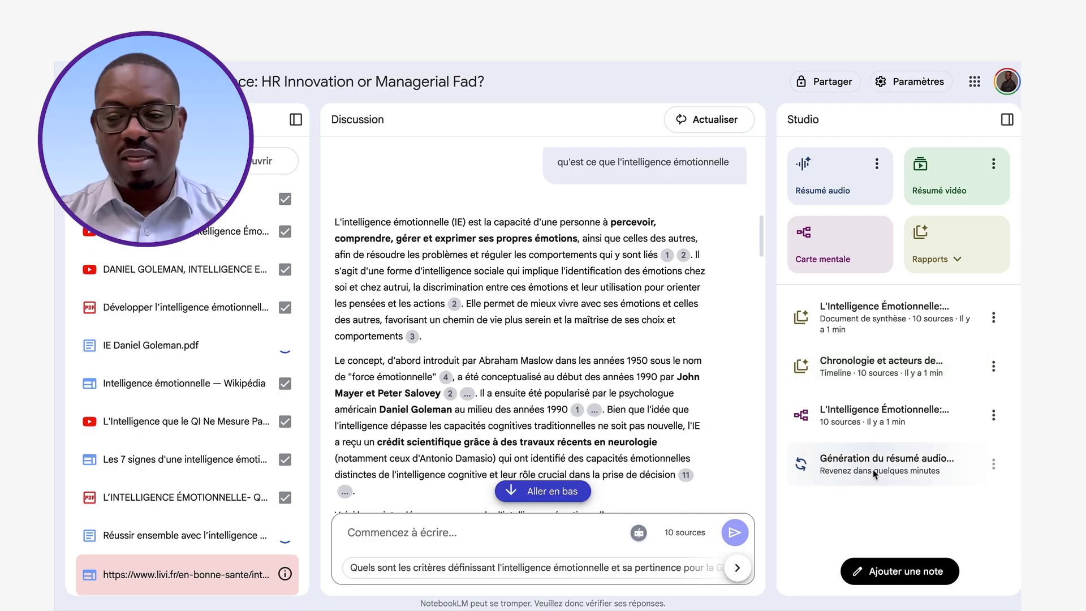
Open the generated mind map and bring its central topic and all main branches into view.
click(881, 418)
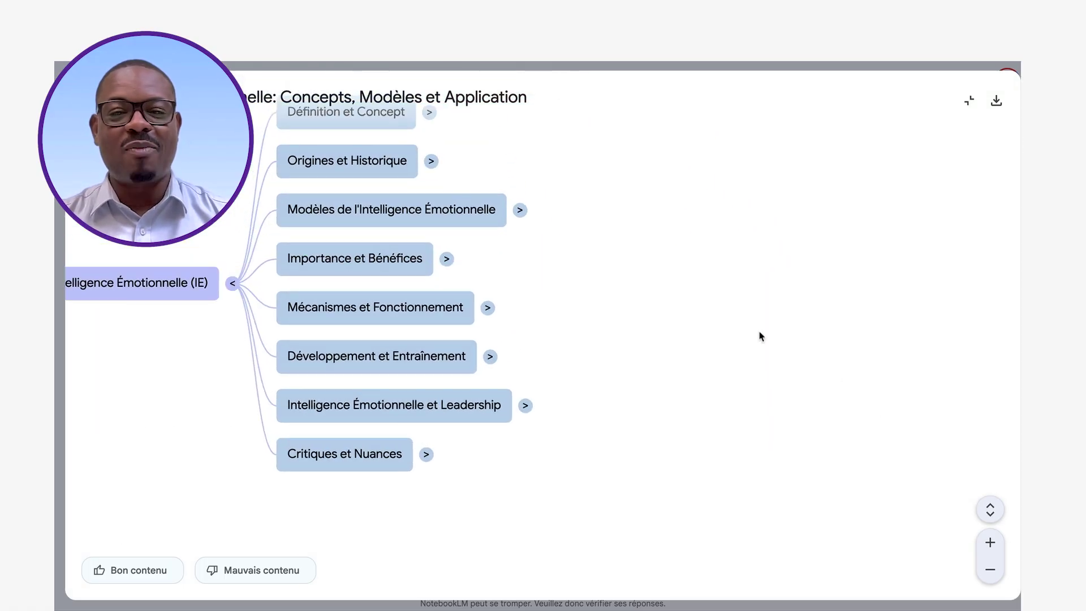
drag(744, 324, 839, 384)
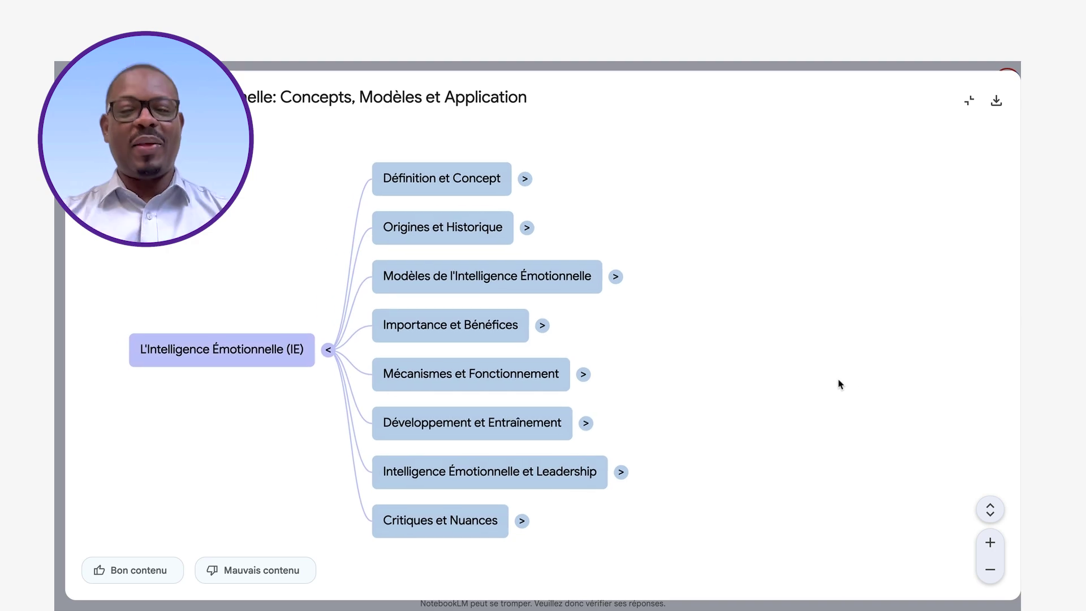